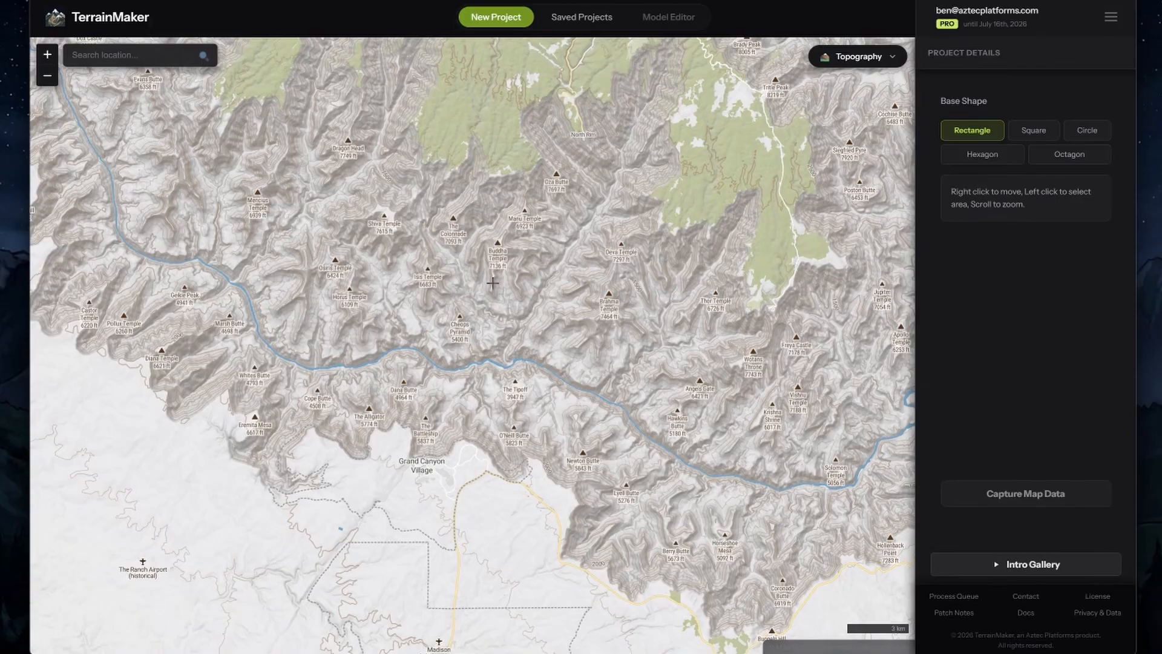
# Step: Outline a small rectangular terrain area in the mountains between McCall and Challis, Idaho
pyautogui.scroll(-10, 494, 237)
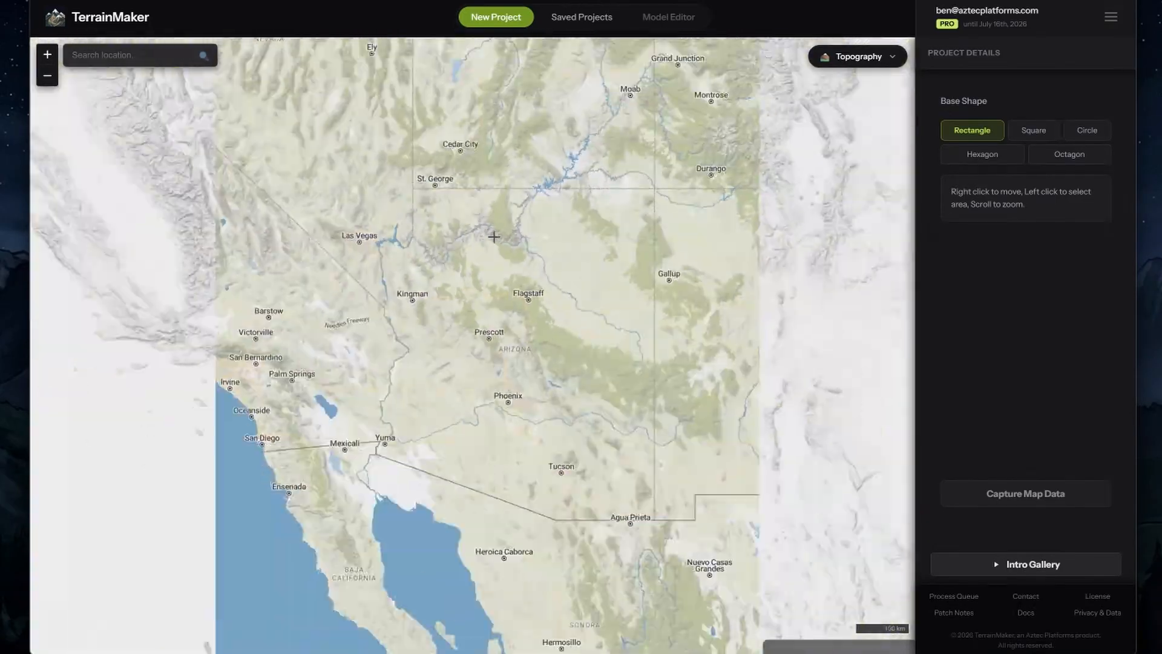
pyautogui.scroll(-2, 494, 236)
pyautogui.moveTo(462, 226); pyautogui.dragTo(672, 480, button='right')
pyautogui.moveTo(566, 270); pyautogui.dragTo(490, 376, button='right')
pyautogui.scroll(2, 568, 275)
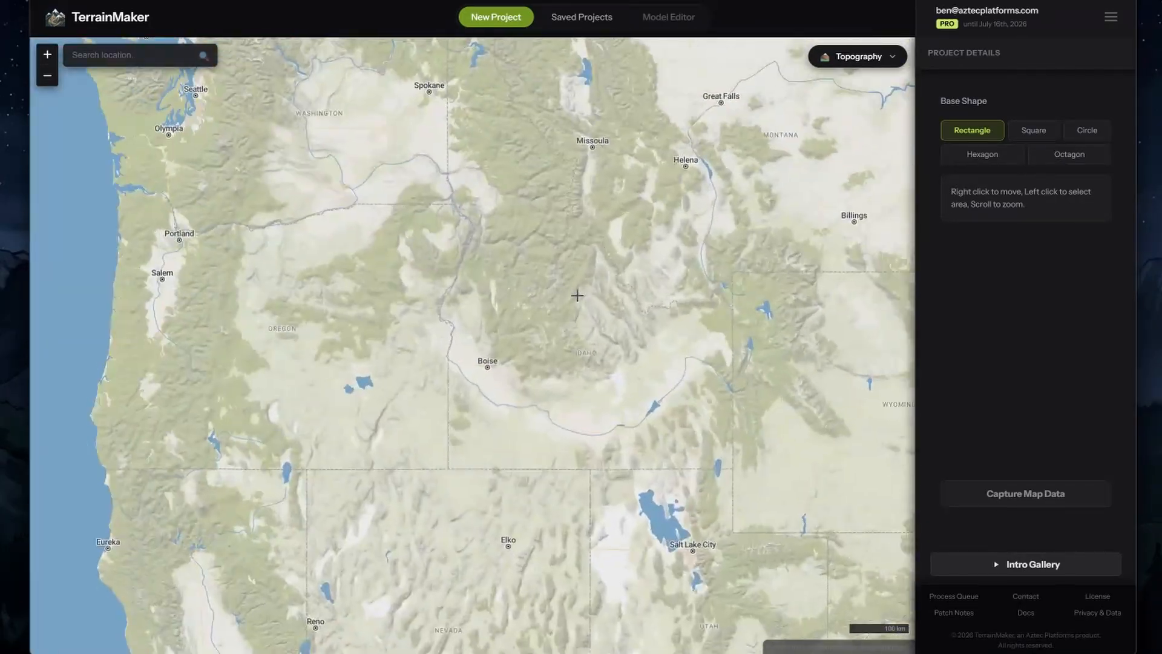
pyautogui.scroll(4, 576, 292)
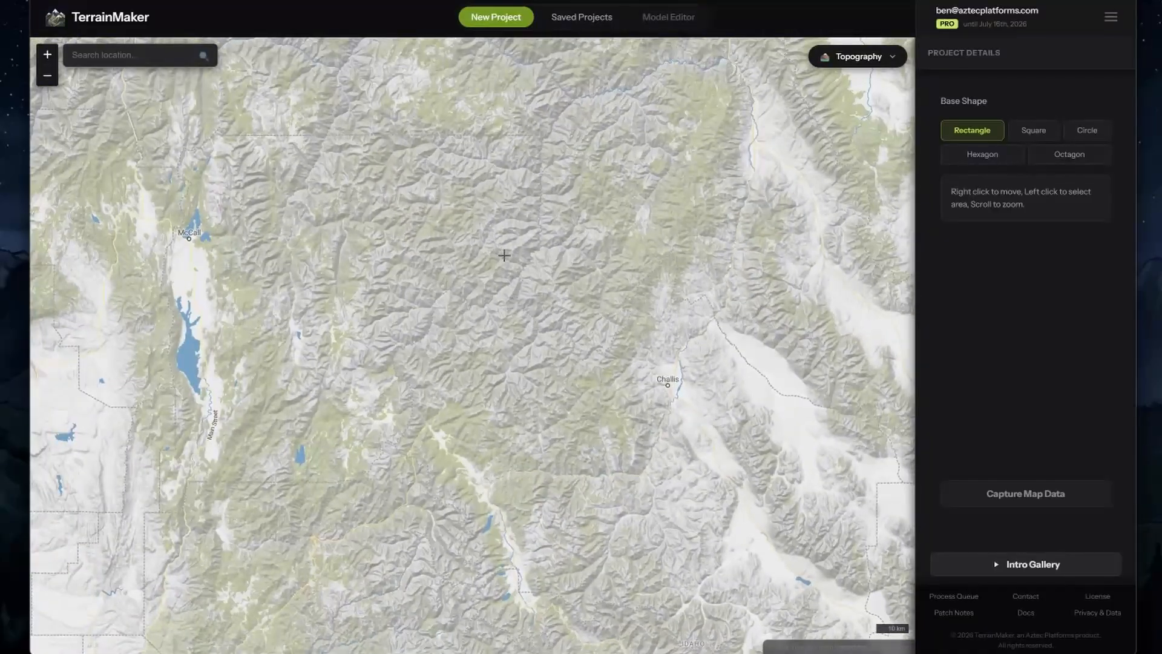
pyautogui.moveTo(492, 243)
pyautogui.mouseDown()
pyautogui.moveTo(625, 353)
pyautogui.moveTo(586, 327)
pyautogui.mouseUp()
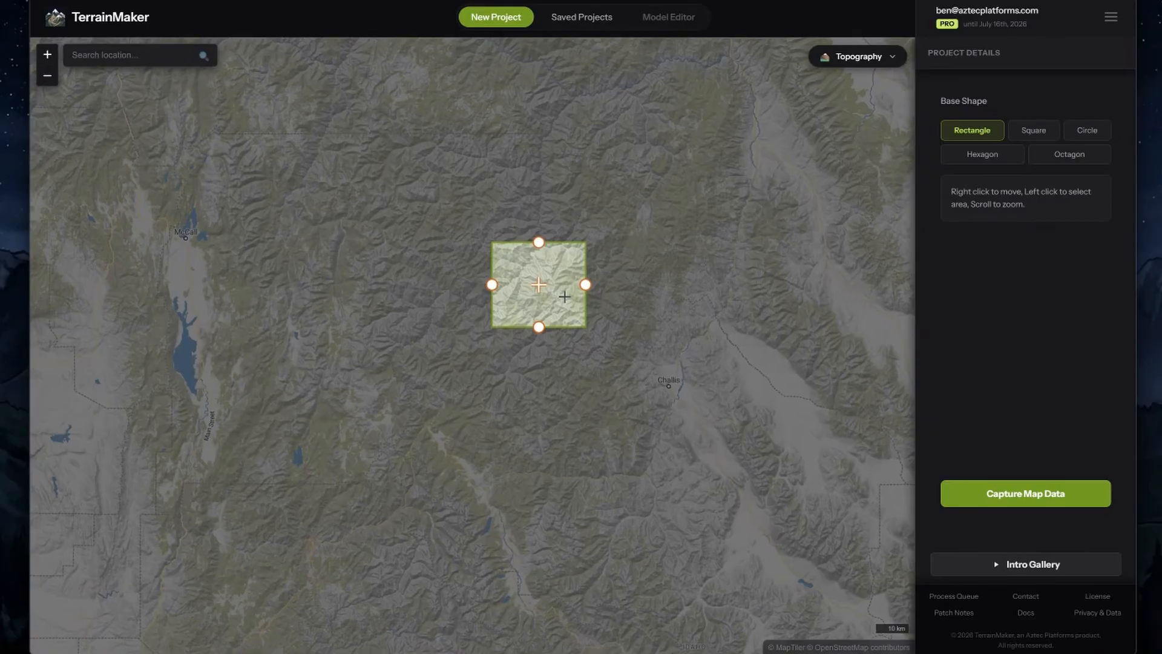
pyautogui.scroll(2, 563, 293)
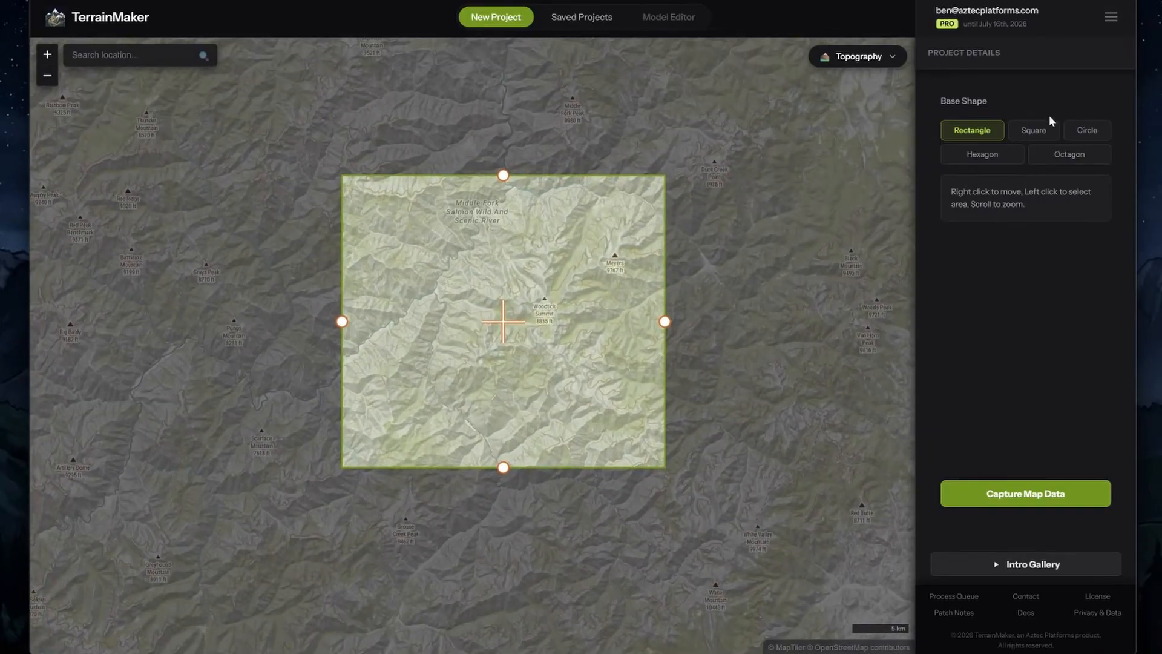
# Step: Change the base shape to Circle, fine-tune the selection's size and position, and capture its map data
pyautogui.click(1036, 134)
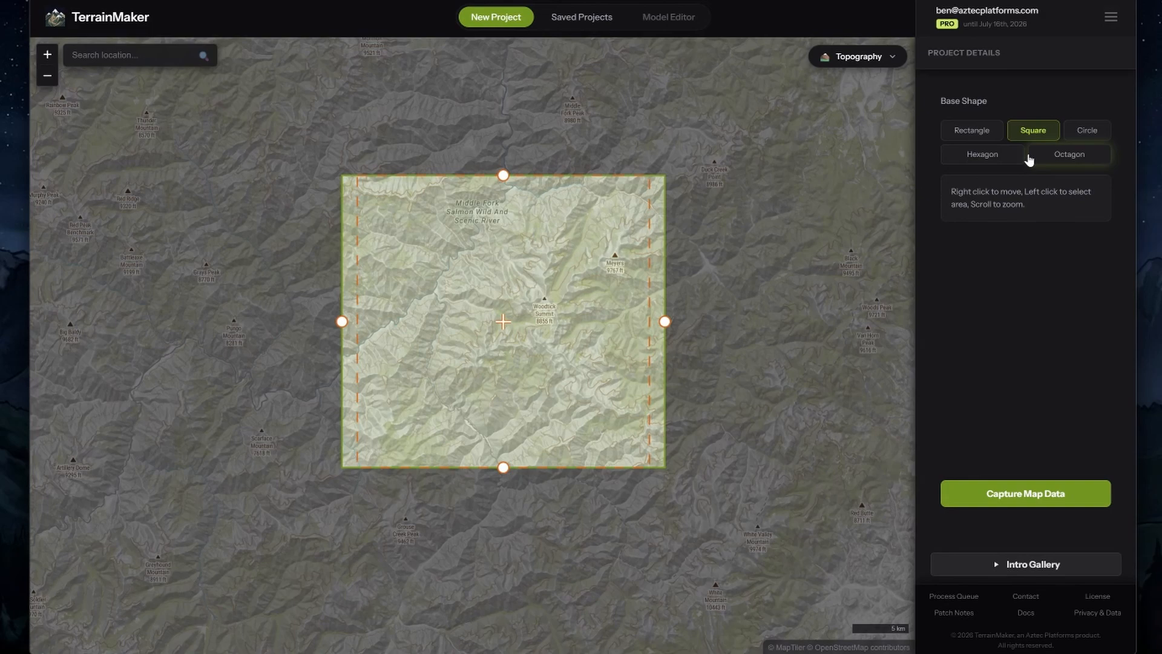
pyautogui.click(1087, 135)
pyautogui.moveTo(504, 323)
pyautogui.mouseDown(button='right')
pyautogui.moveTo(489, 347)
pyautogui.moveTo(505, 299)
pyautogui.moveTo(490, 319)
pyautogui.mouseUp(button='right')
pyautogui.moveTo(497, 194)
pyautogui.mouseDown()
pyautogui.moveTo(508, 118)
pyautogui.moveTo(507, 173)
pyautogui.mouseUp()
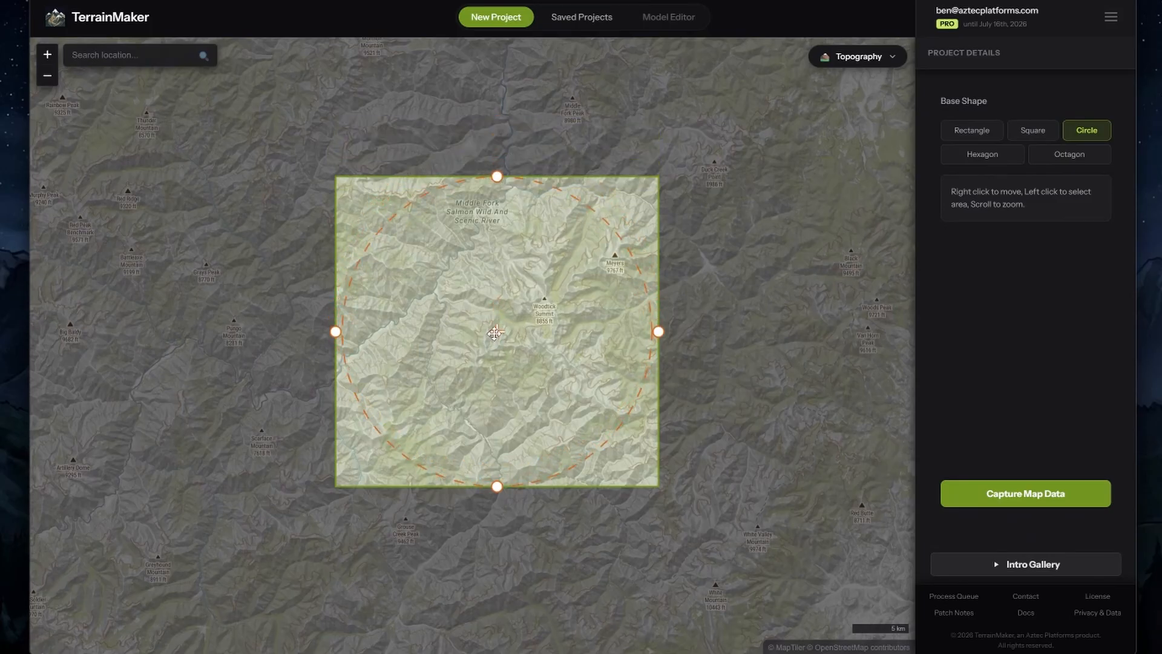
pyautogui.moveTo(496, 330)
pyautogui.mouseDown(button='right')
pyautogui.moveTo(537, 306)
pyautogui.moveTo(493, 305)
pyautogui.moveTo(495, 320)
pyautogui.mouseUp(button='right')
pyautogui.click(1032, 493)
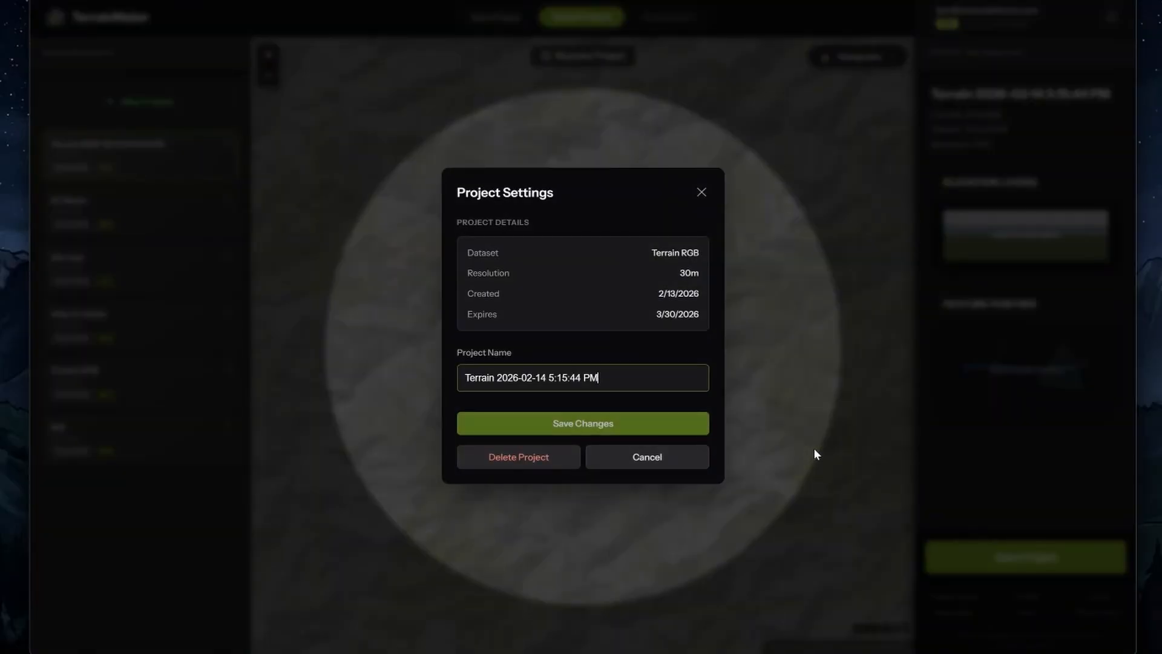
# Step: Rename the captured project as Montana and save the change
pyautogui.moveTo(600, 378); pyautogui.dragTo(433, 381)
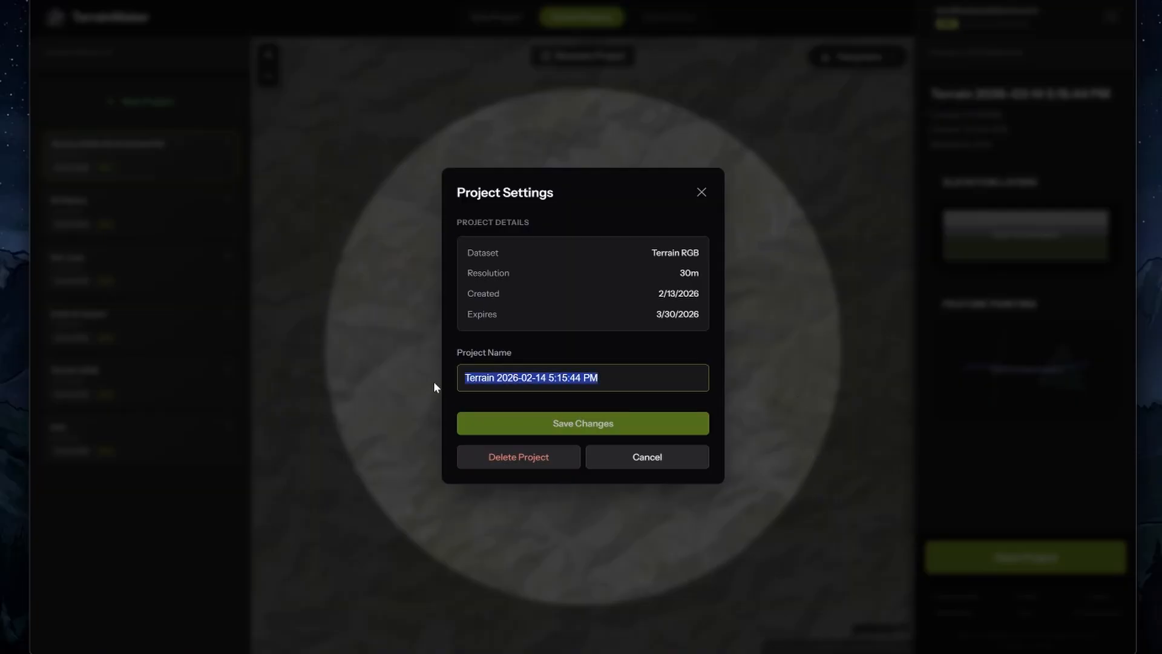
pyautogui.write('Montana')
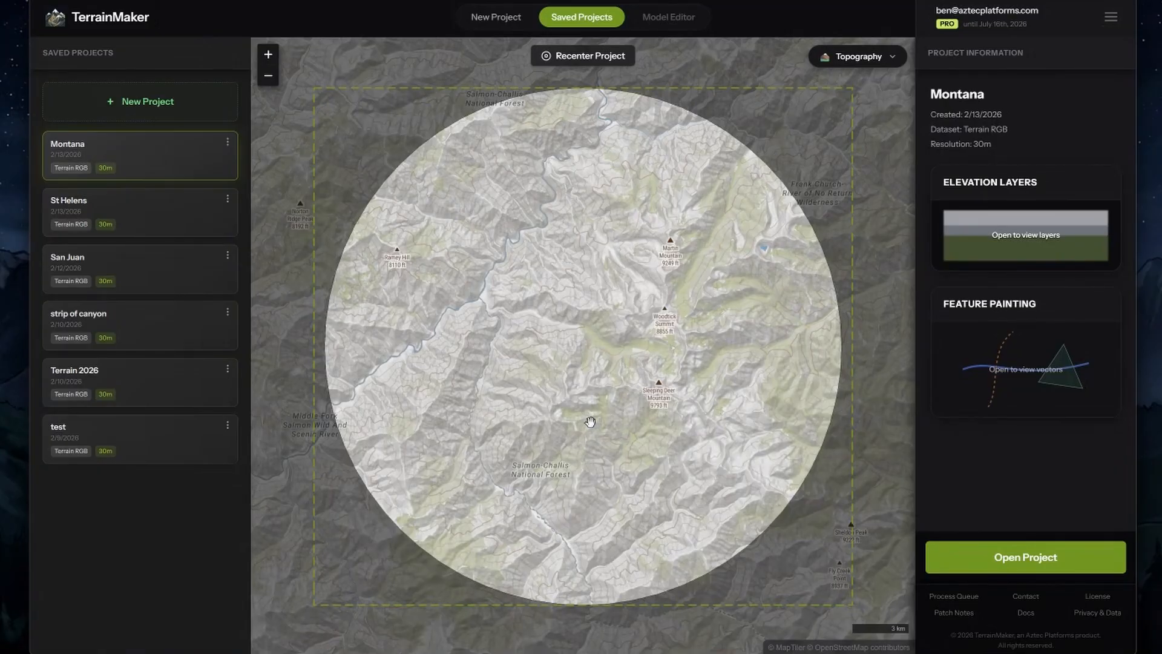
pyautogui.click(593, 427)
# Step: Open the saved Montana project for model editing
pyautogui.click(155, 216)
pyautogui.click(161, 166)
pyautogui.click(1022, 557)
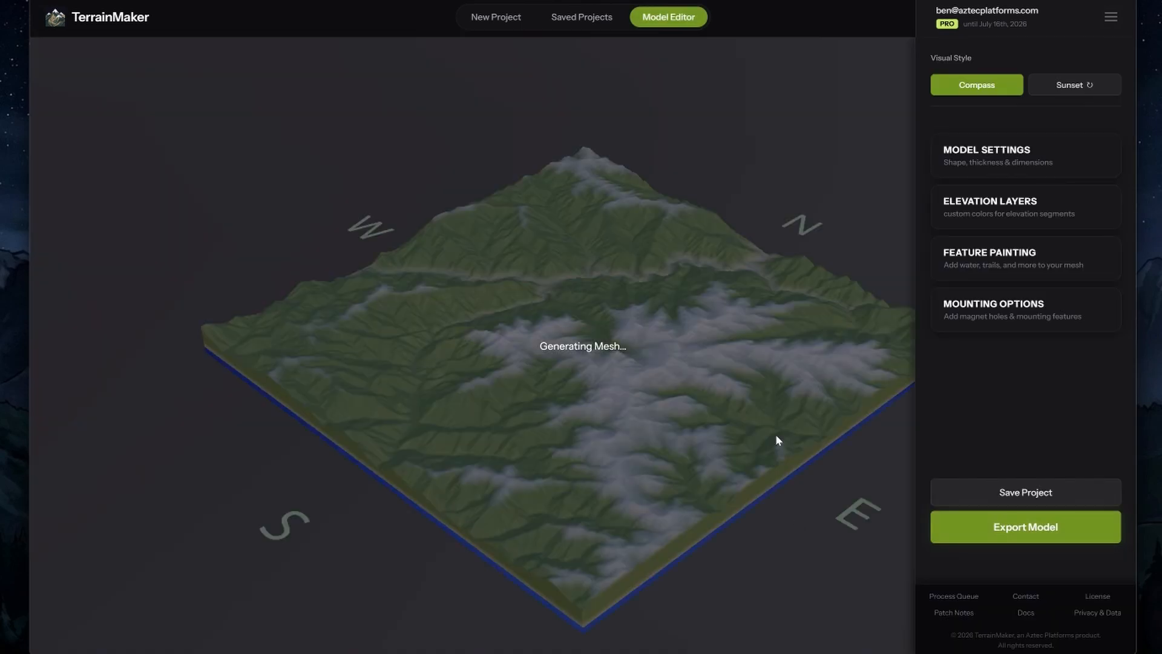
# Step: Examine the circular terrain model and review its shape, elevation, thickness and diameter settings
pyautogui.moveTo(689, 386); pyautogui.dragTo(597, 375, button='right')
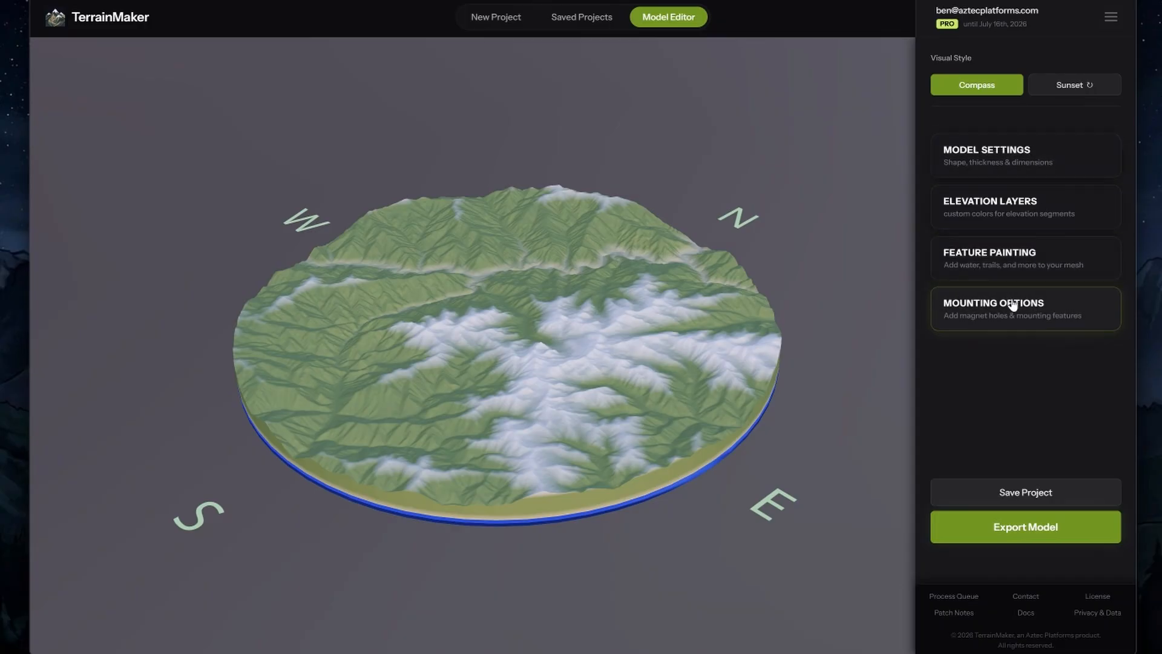
pyautogui.moveTo(578, 357); pyautogui.dragTo(594, 395)
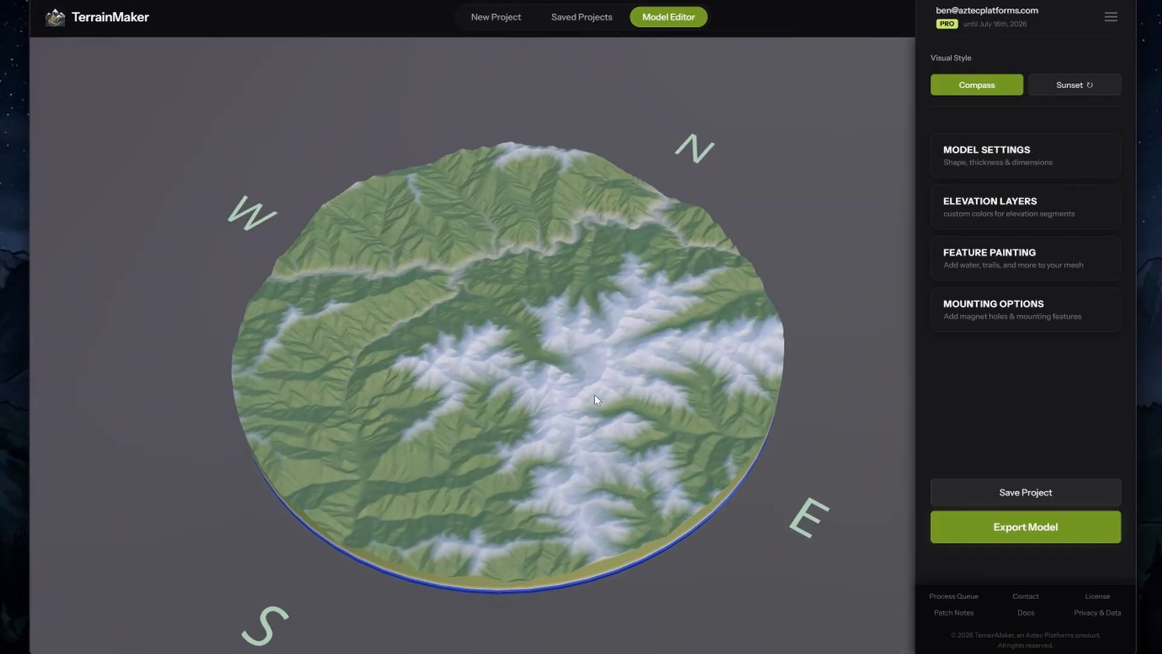
pyautogui.moveTo(595, 395); pyautogui.dragTo(598, 361, button='right')
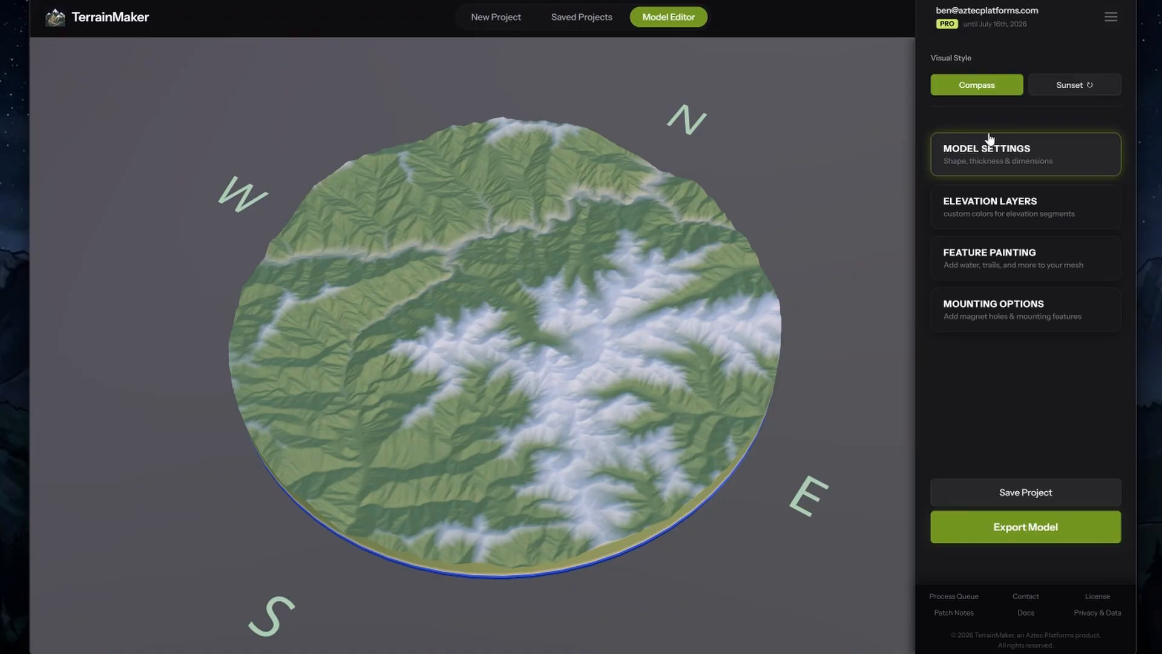
pyautogui.click(988, 159)
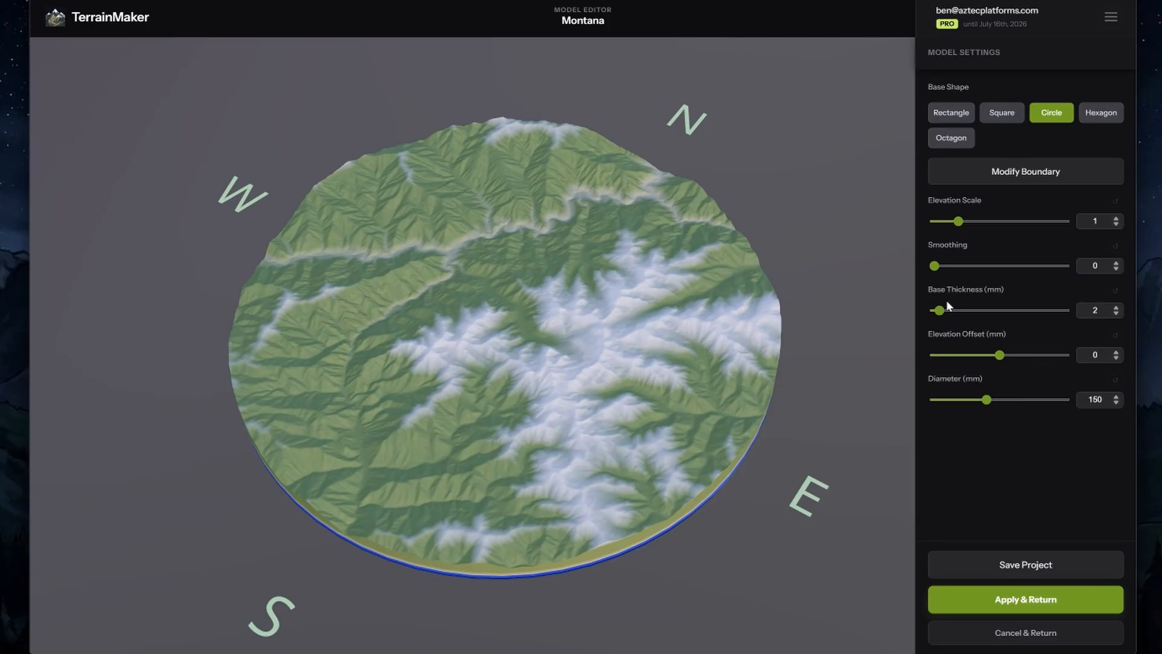
pyautogui.moveTo(714, 505); pyautogui.dragTo(652, 375)
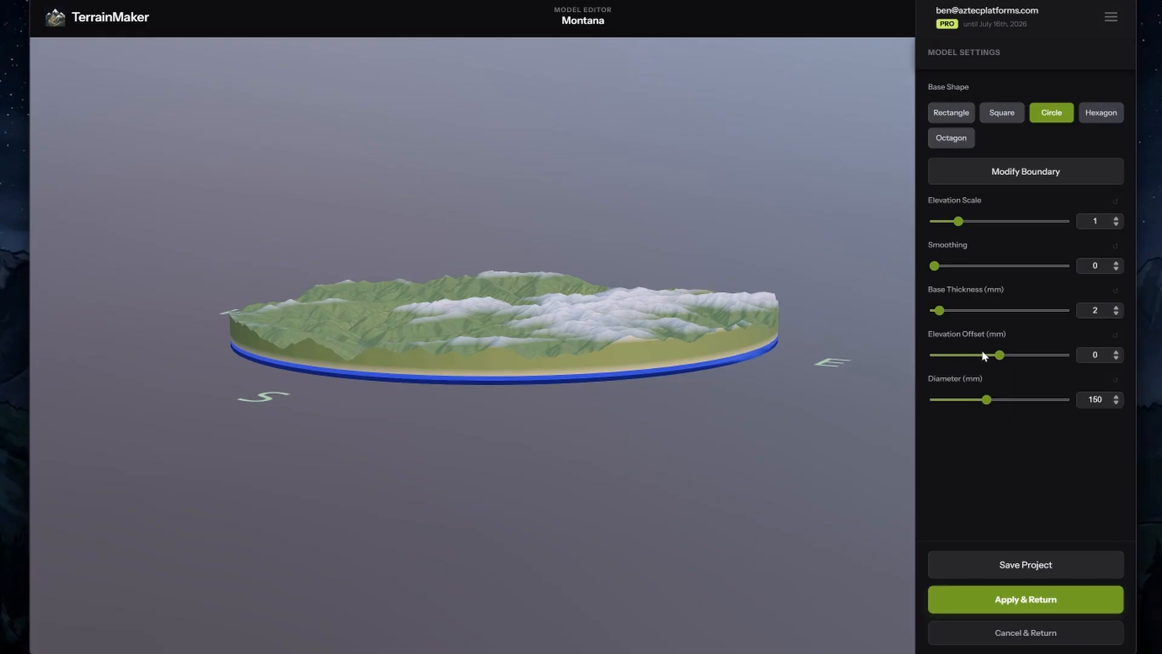
pyautogui.moveTo(771, 372); pyautogui.dragTo(768, 503)
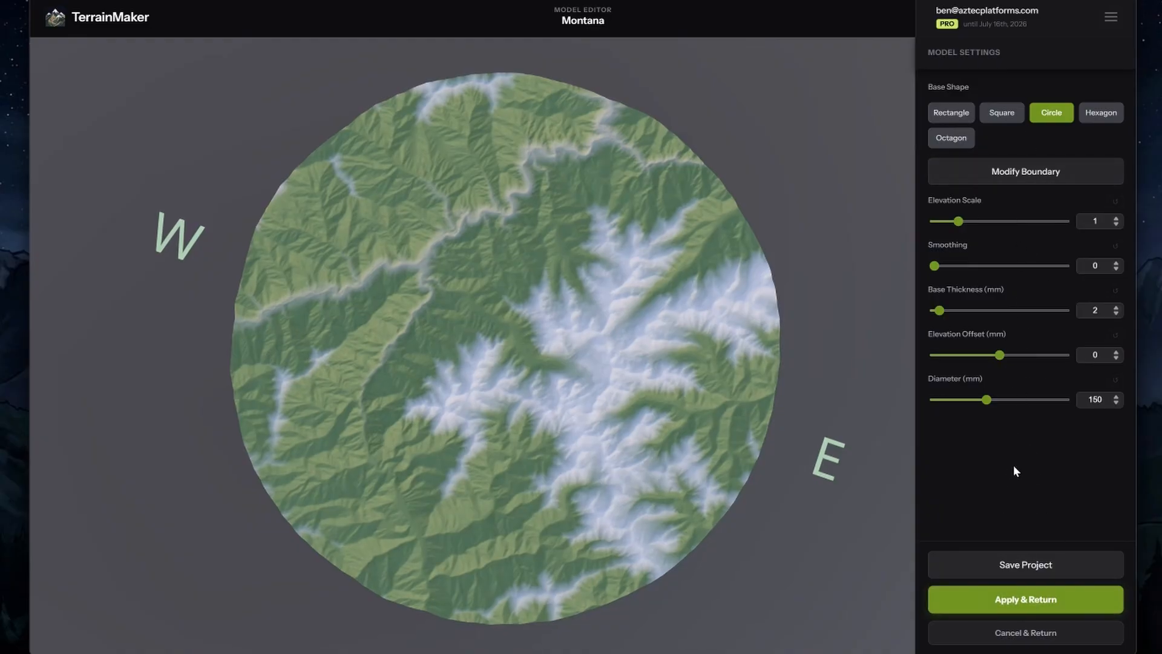
pyautogui.click(1027, 603)
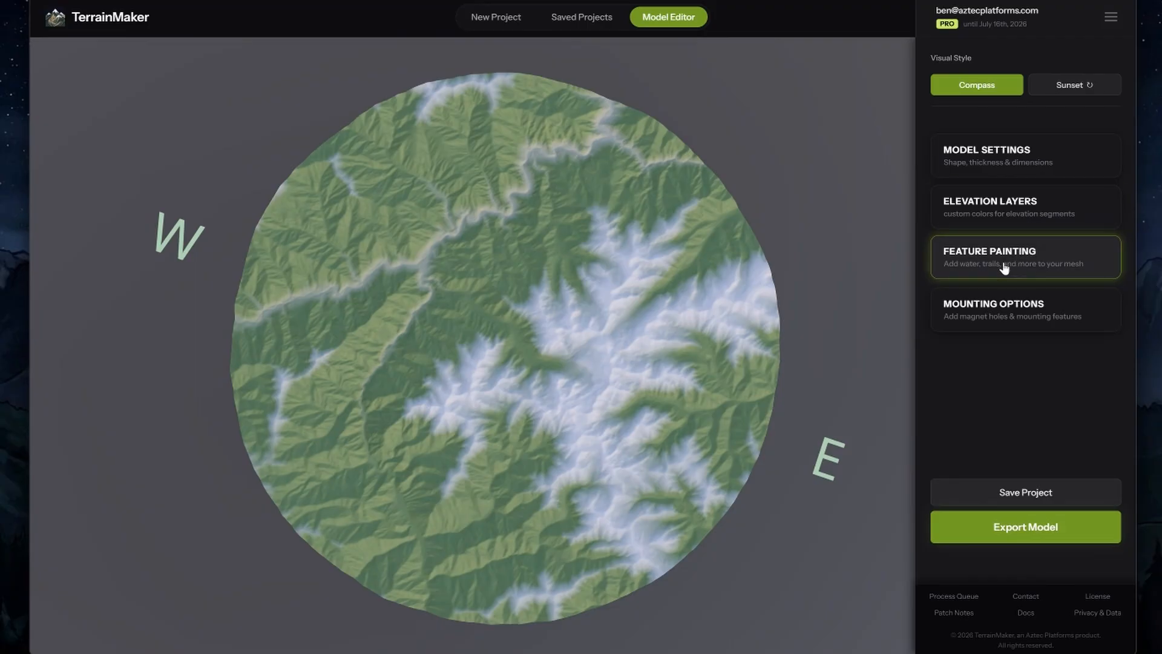
# Step: Enable elevation layers, set Level 3's height to 35% and Level 1's to 48%, and apply the layers
pyautogui.click(996, 222)
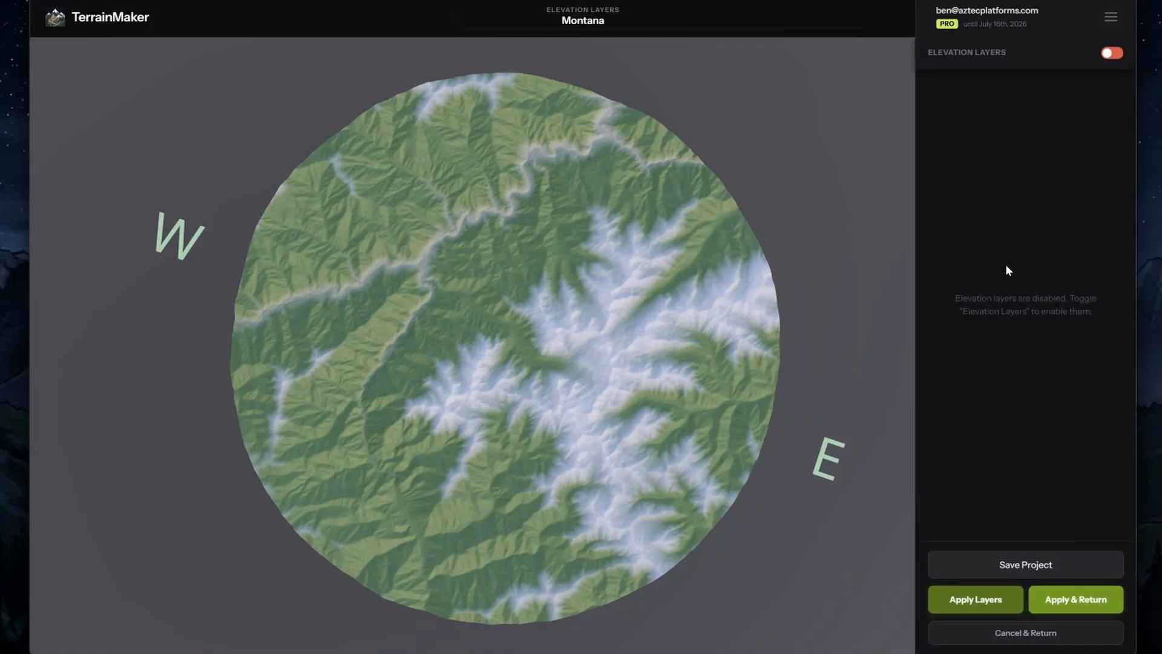
pyautogui.click(1114, 54)
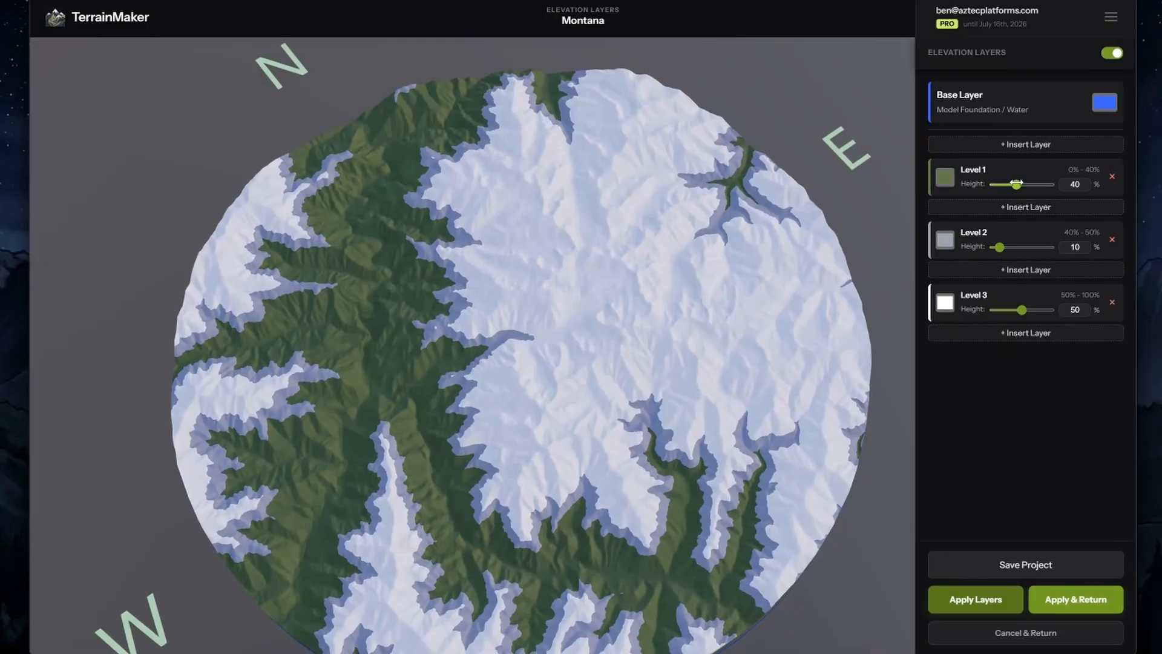
pyautogui.moveTo(1022, 310); pyautogui.dragTo(1016, 310)
pyautogui.moveTo(1016, 185); pyautogui.dragTo(1022, 185)
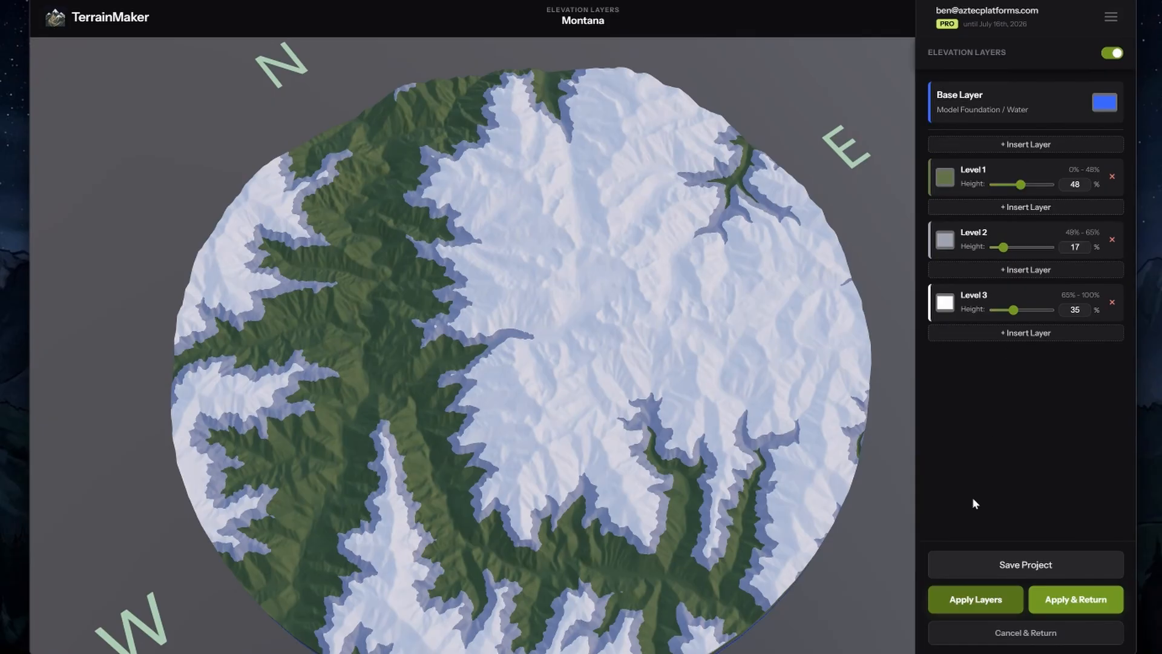
pyautogui.click(978, 600)
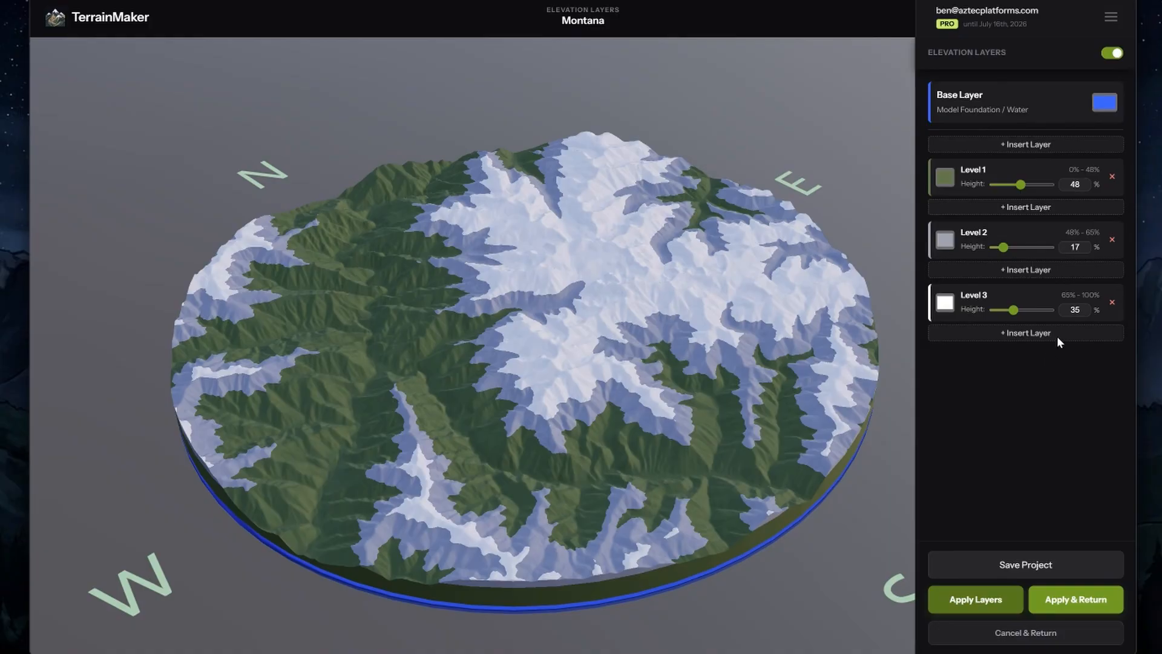
# Step: Add a fourth elevation layer above Level 3, color it red, set its height to 7% and apply the layers
pyautogui.click(1027, 338)
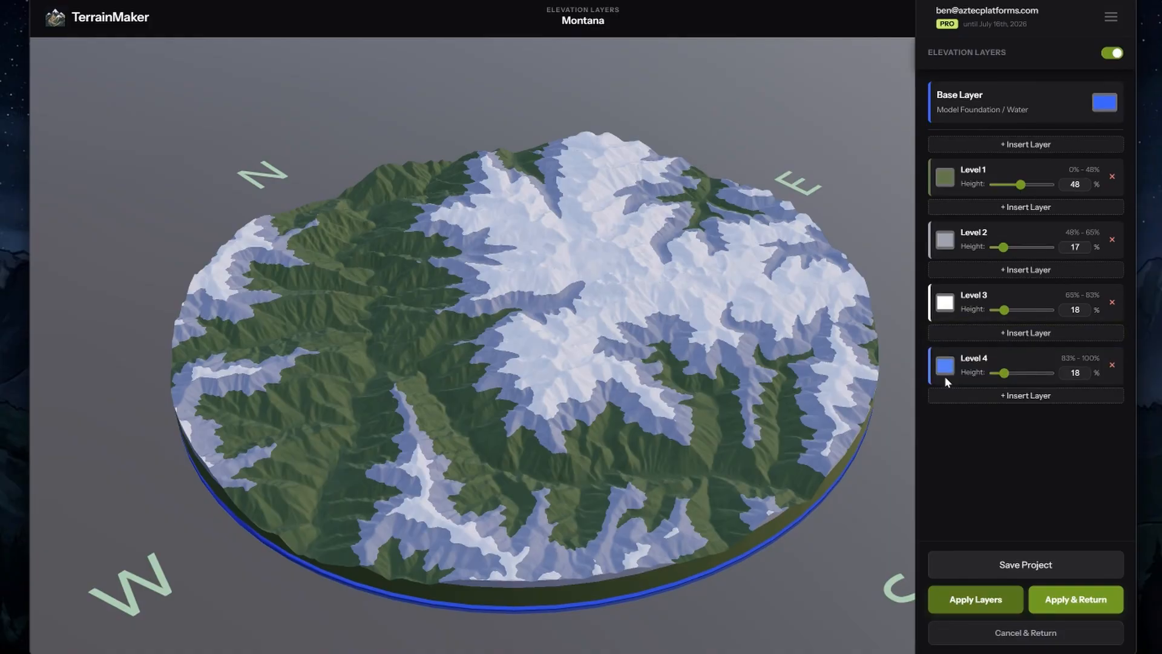
pyautogui.click(945, 366)
pyautogui.moveTo(1025, 481); pyautogui.dragTo(1074, 477)
pyautogui.click(1061, 381)
pyautogui.moveTo(1005, 372); pyautogui.dragTo(998, 373)
pyautogui.click(981, 600)
pyautogui.moveTo(658, 397); pyautogui.dragTo(663, 431)
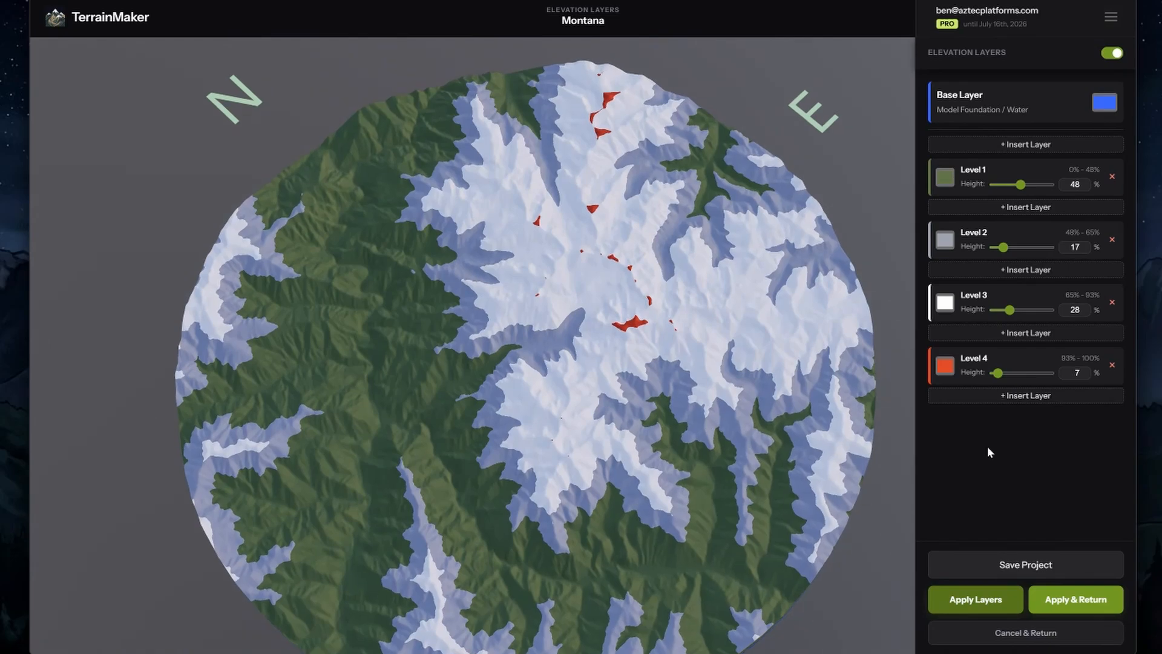
# Step: Delete the red Level 4 layer, reapply the elevation layers and save the project
pyautogui.click(1113, 368)
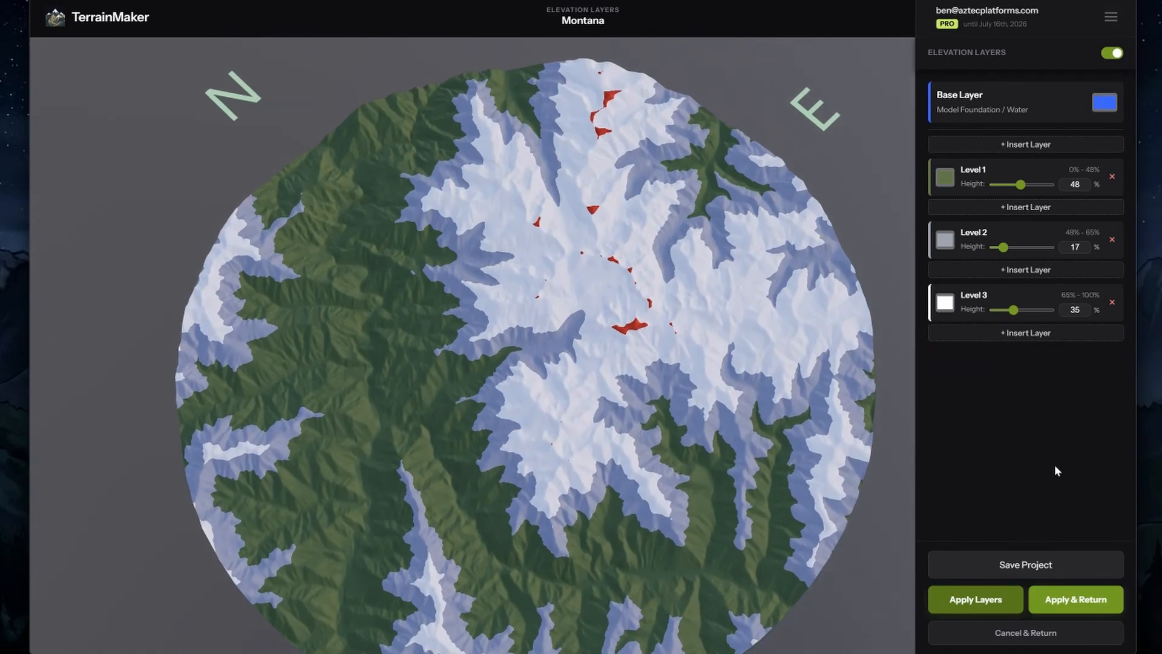
pyautogui.click(998, 601)
pyautogui.click(1035, 565)
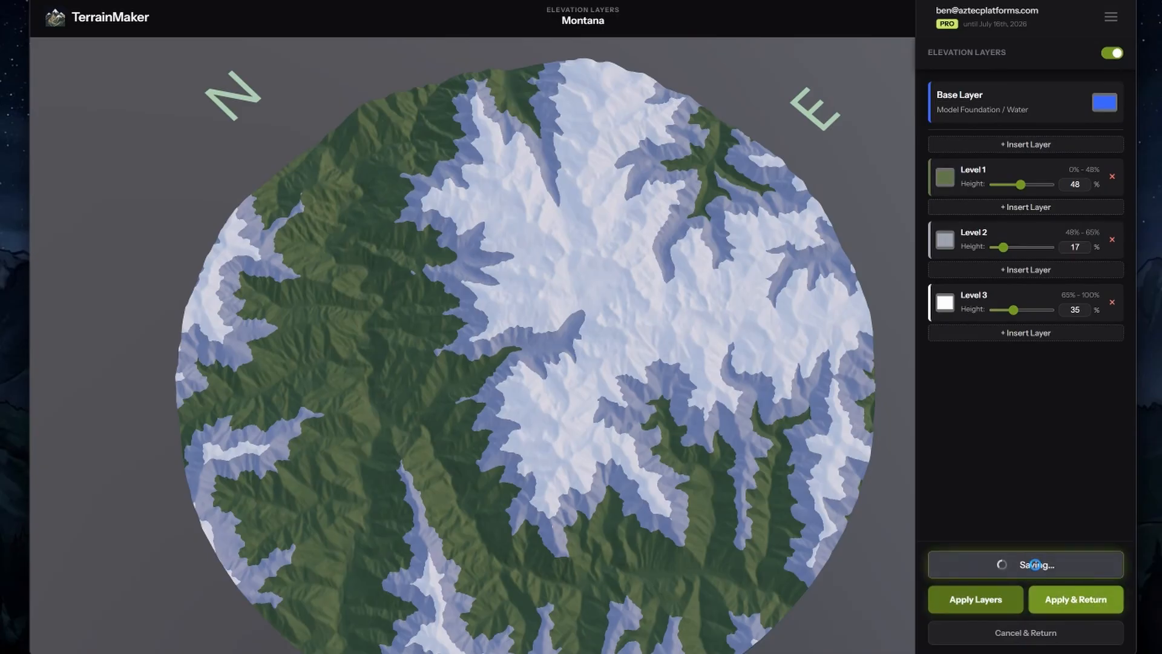
pyautogui.click(1063, 603)
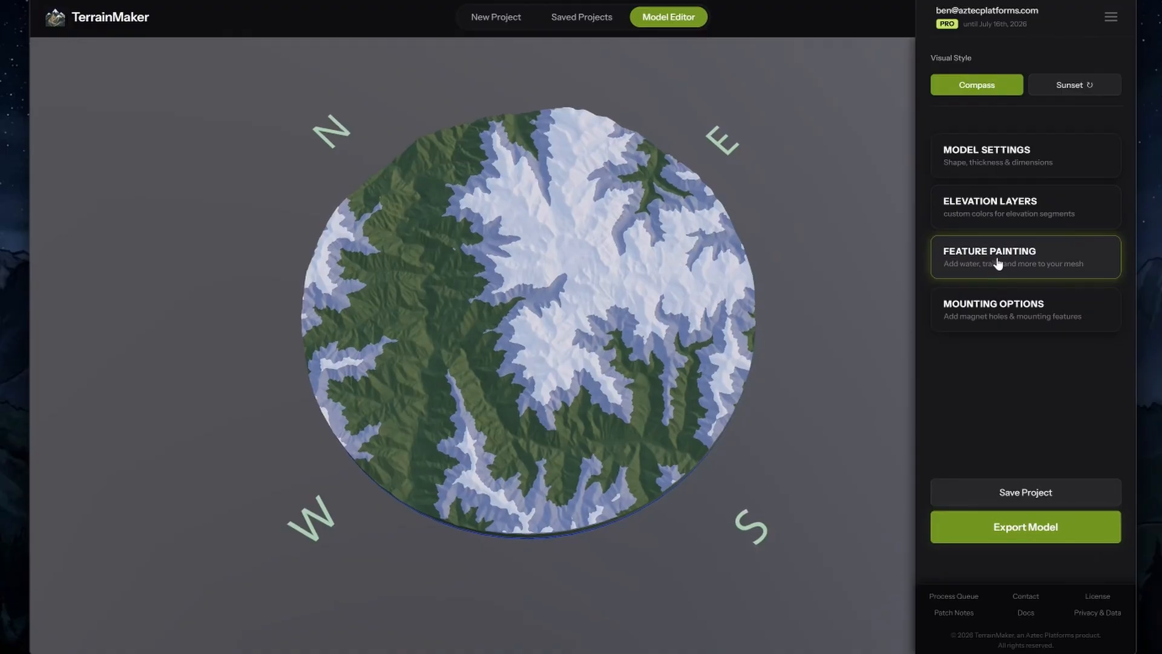
# Step: Enable feature painting and search the terrain for water features, excluding lakes from the results
pyautogui.click(998, 262)
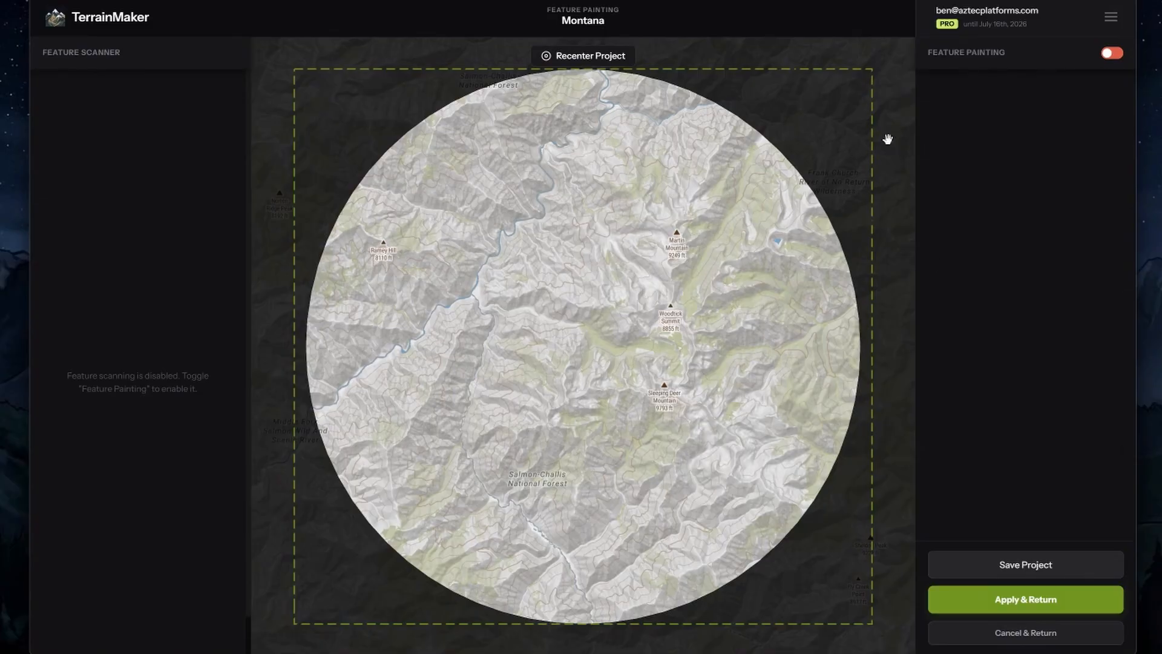
pyautogui.click(1113, 54)
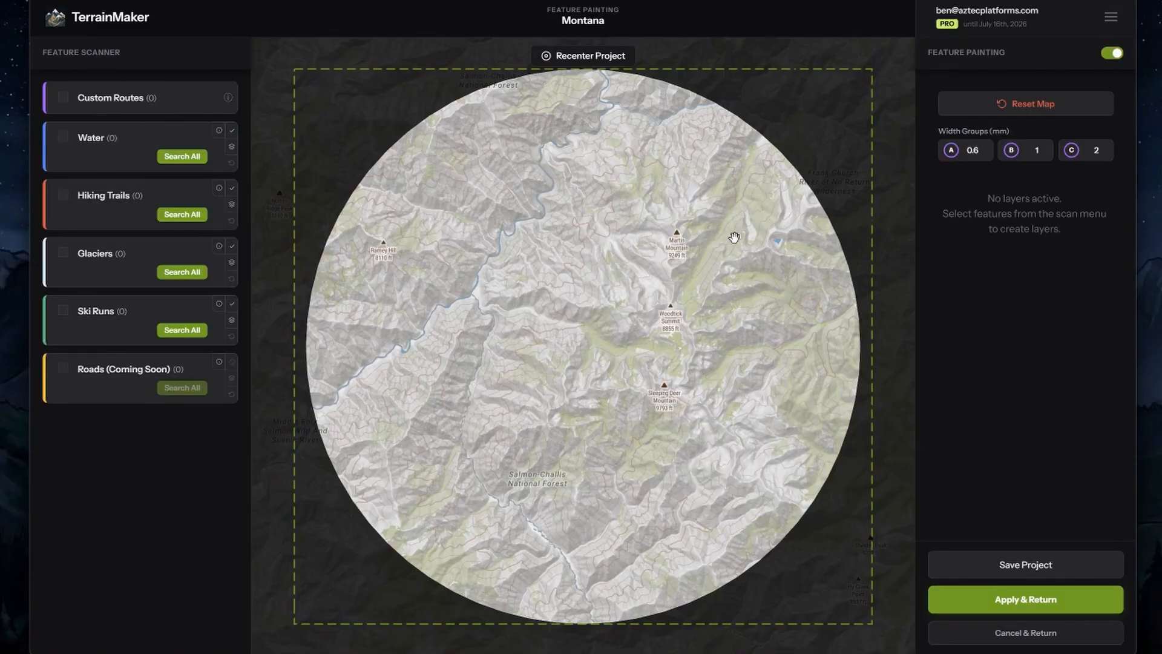
pyautogui.click(193, 157)
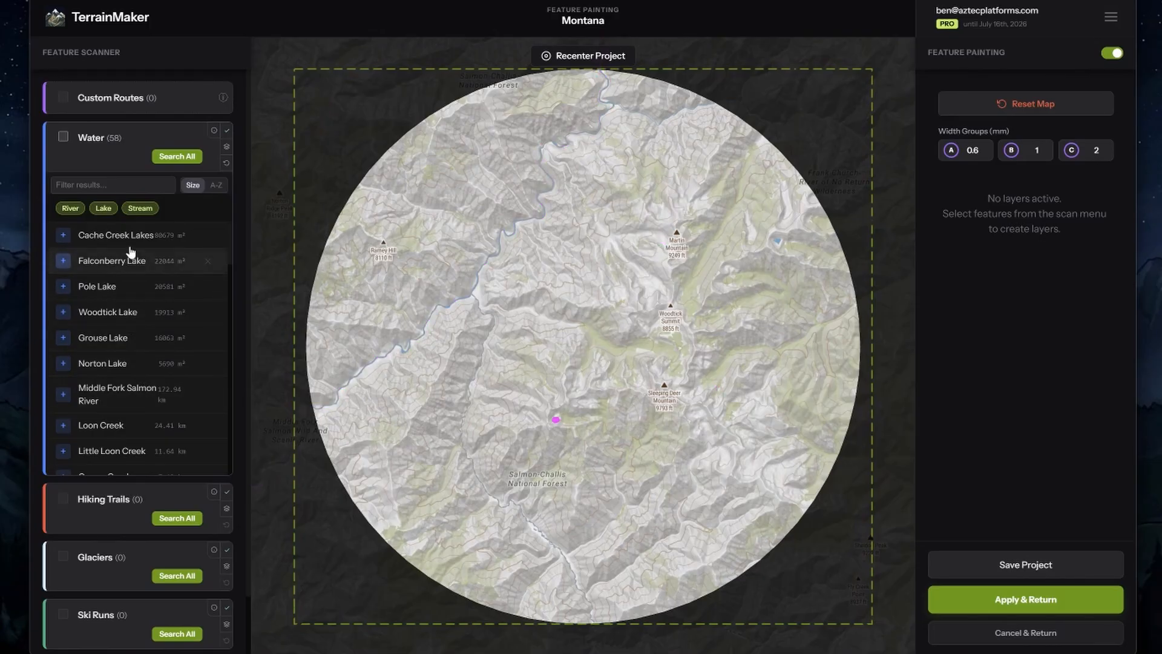
pyautogui.click(105, 210)
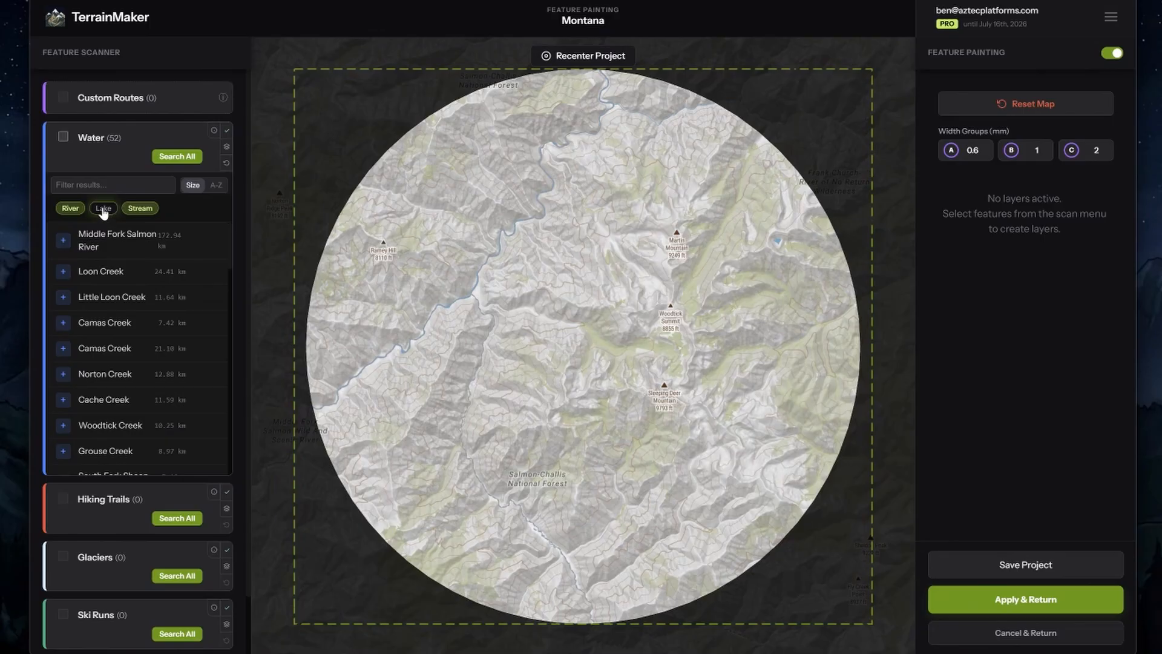
# Step: Add Middle Fork Salmon River and Loon, Camas (7.42 km), Norton, Cache, Woodtick and Grouse Creeks as painted water features
pyautogui.moveTo(109, 245)
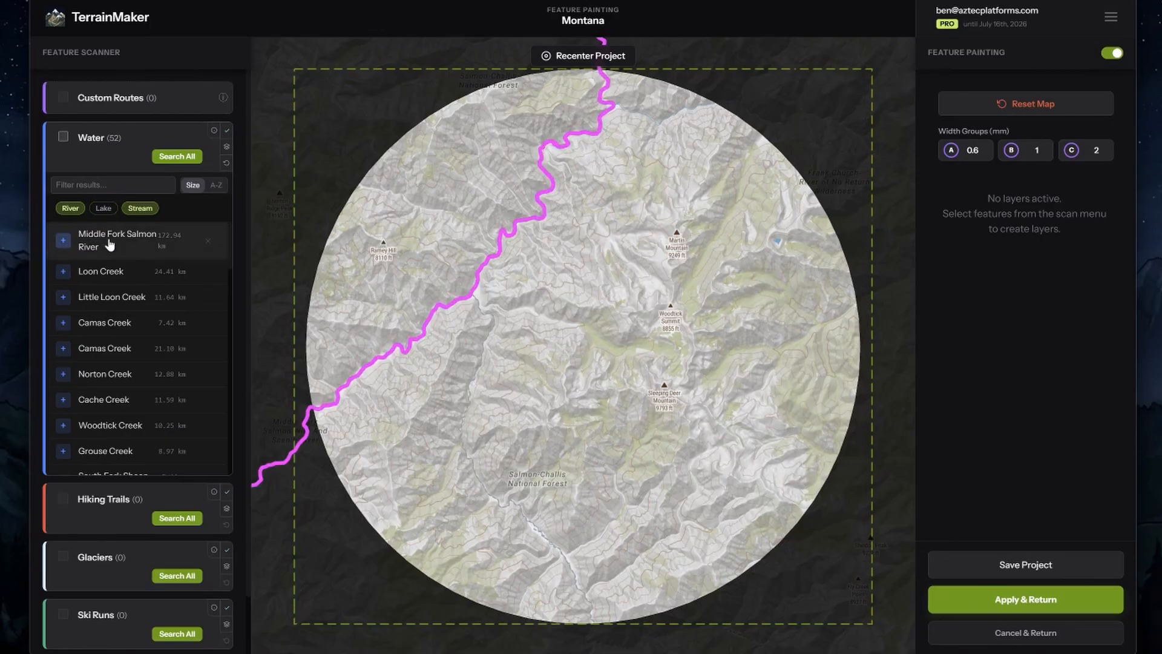
pyautogui.click(64, 241)
pyautogui.click(68, 274)
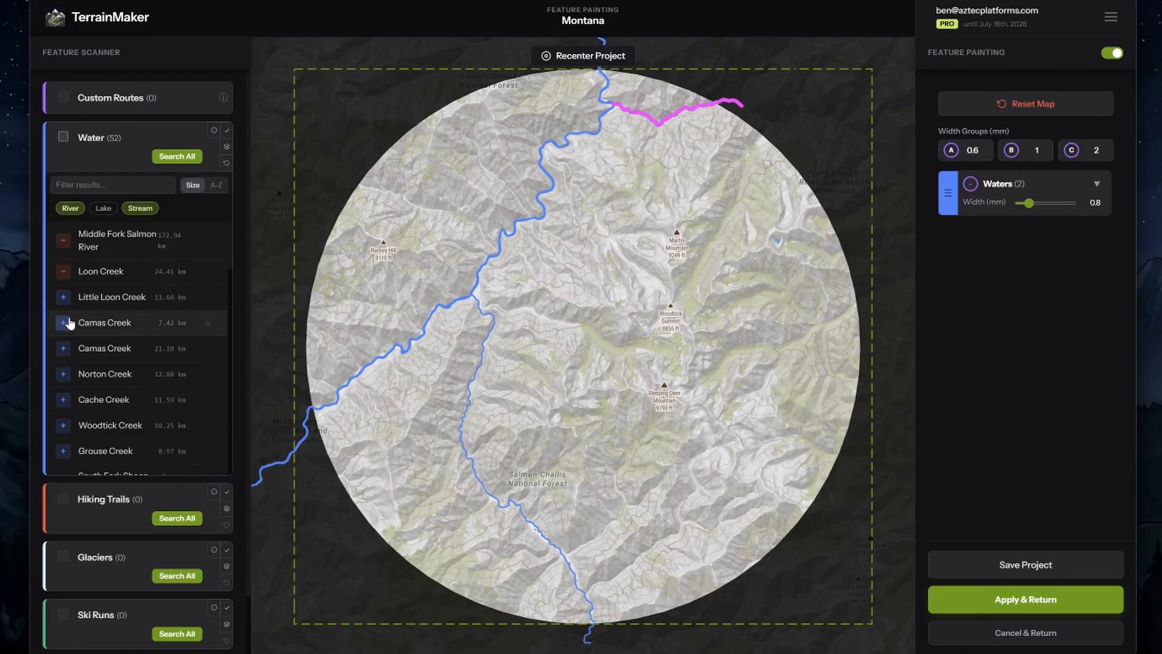
pyautogui.click(66, 324)
pyautogui.click(68, 370)
pyautogui.click(69, 399)
pyautogui.click(86, 428)
pyautogui.click(104, 457)
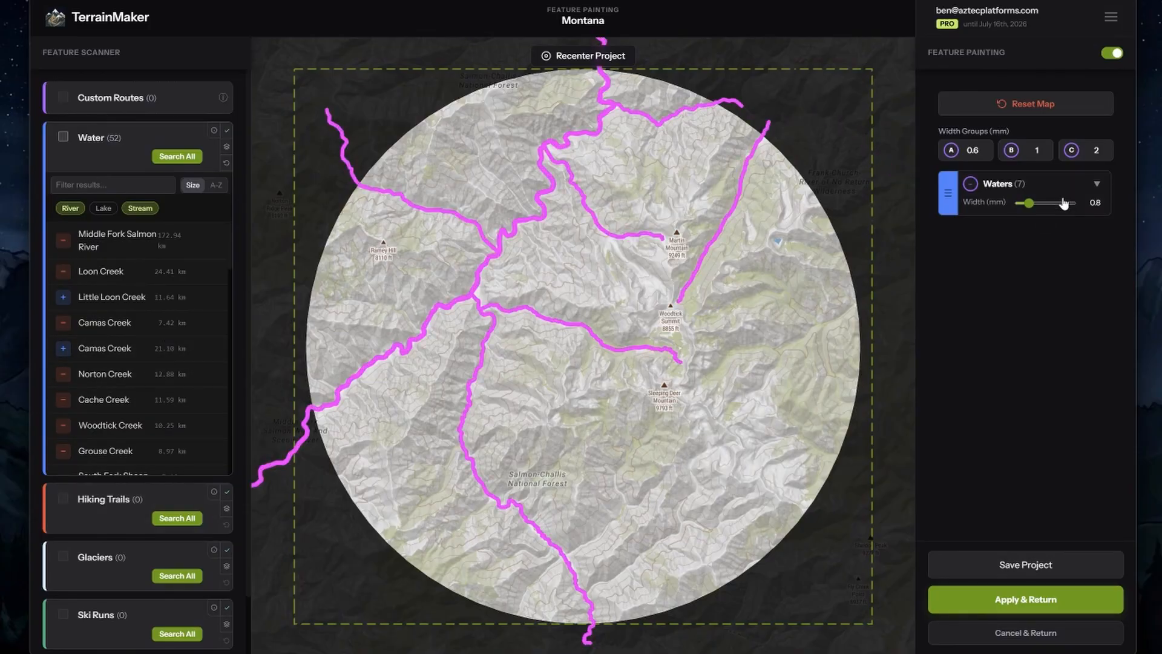
# Step: Expand the Waters group and set the Middle Fork Salmon River's width to 1.2 mm
pyautogui.click(1080, 188)
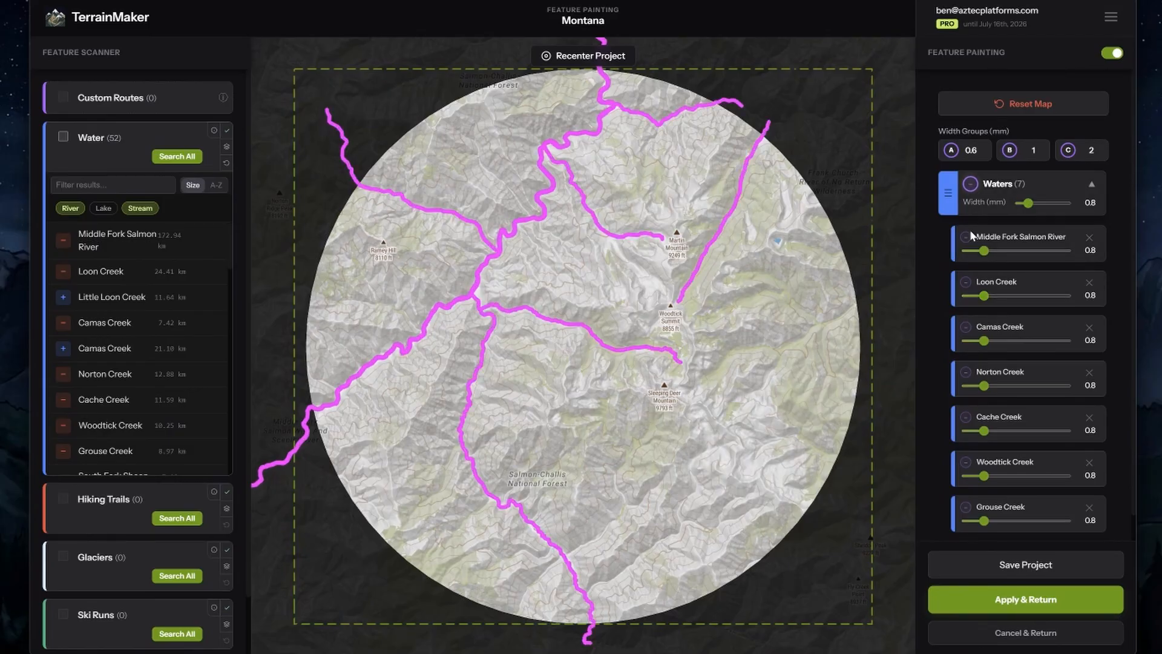
pyautogui.moveTo(710, 293); pyautogui.dragTo(706, 279)
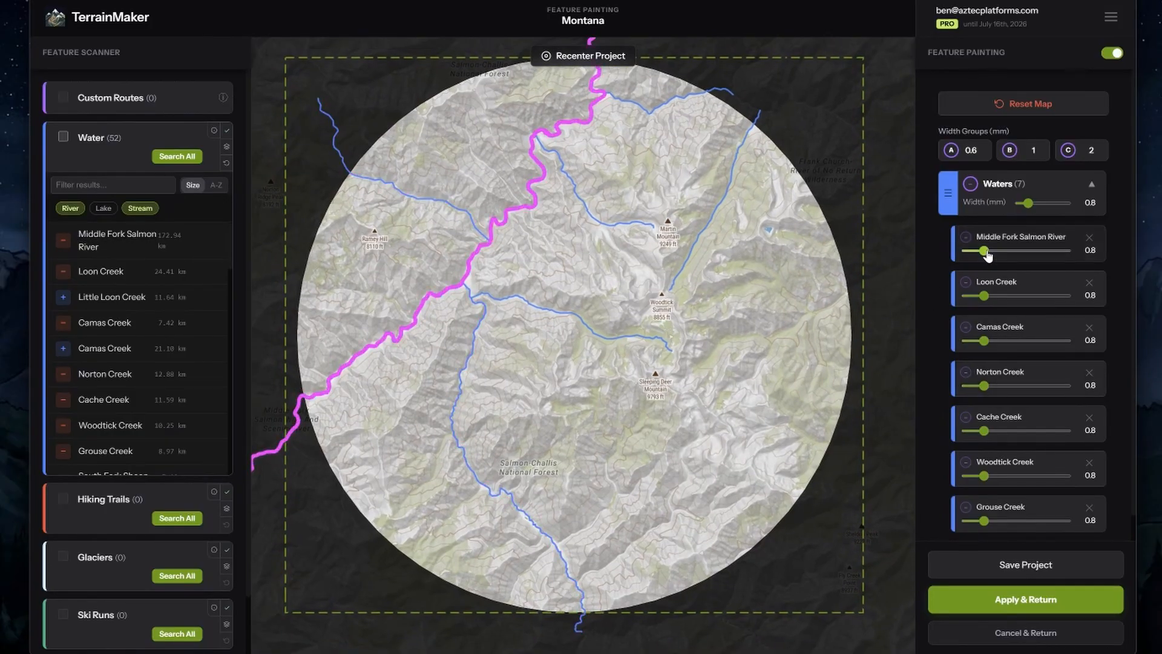
pyautogui.moveTo(988, 255); pyautogui.dragTo(996, 256)
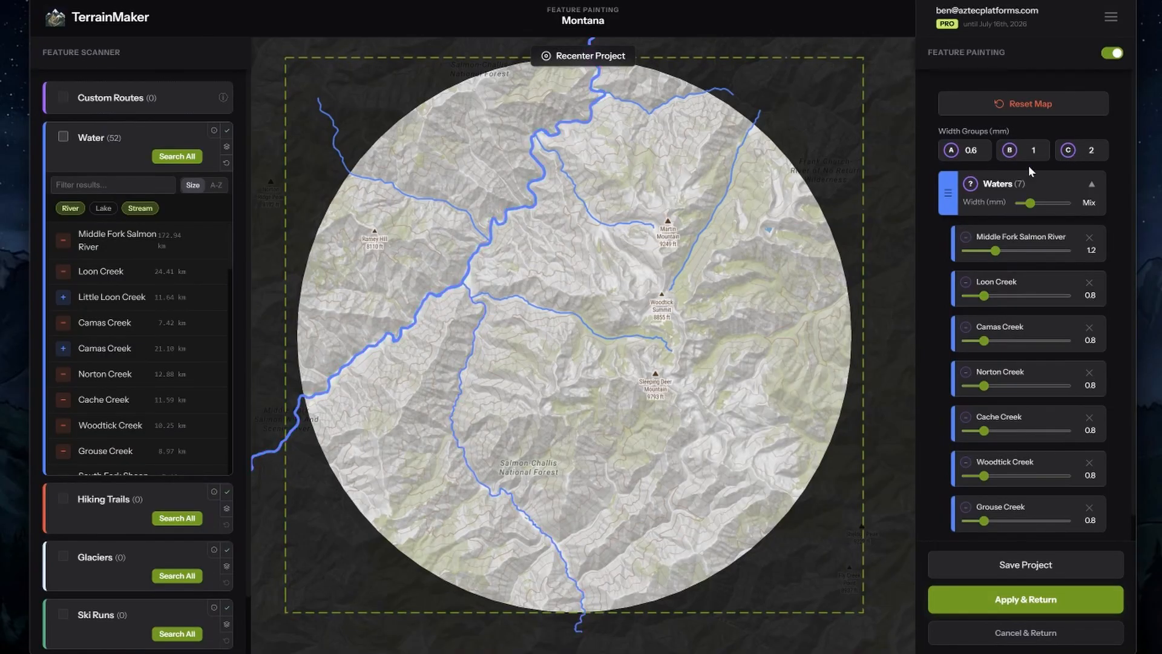
# Step: Assign all six creeks to width group A, set that group's width to 0.5 mm and apply the feature painting
pyautogui.click(966, 285)
pyautogui.click(966, 327)
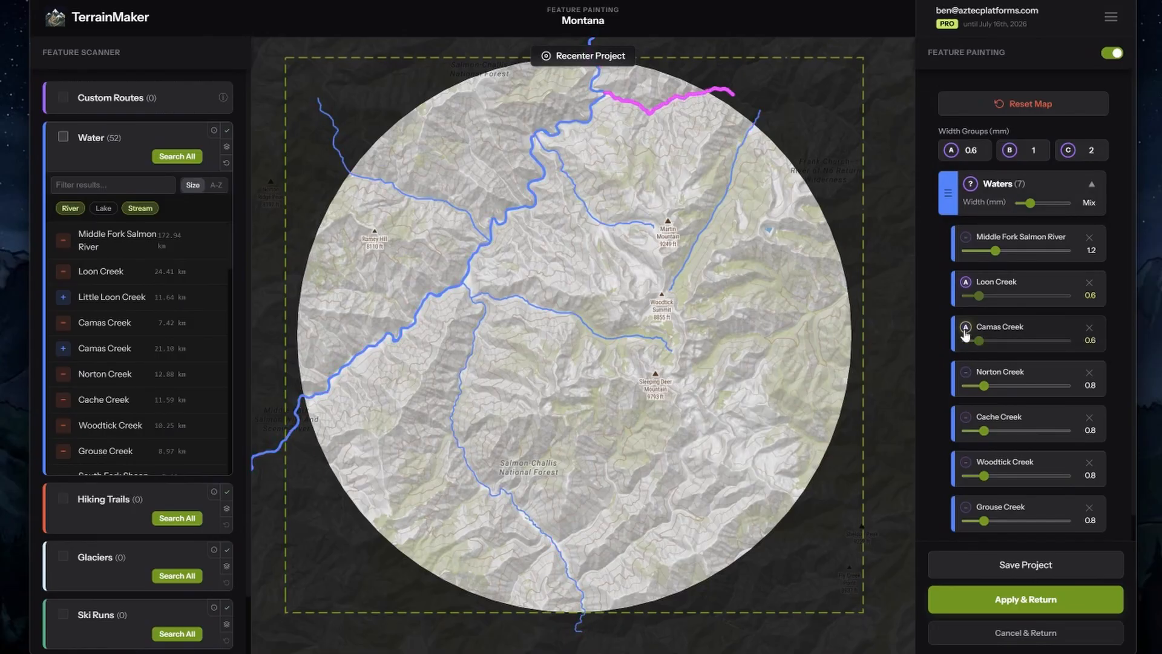
pyautogui.click(966, 372)
pyautogui.click(967, 418)
pyautogui.scroll(-1, 966, 417)
pyautogui.click(966, 436)
pyautogui.click(966, 482)
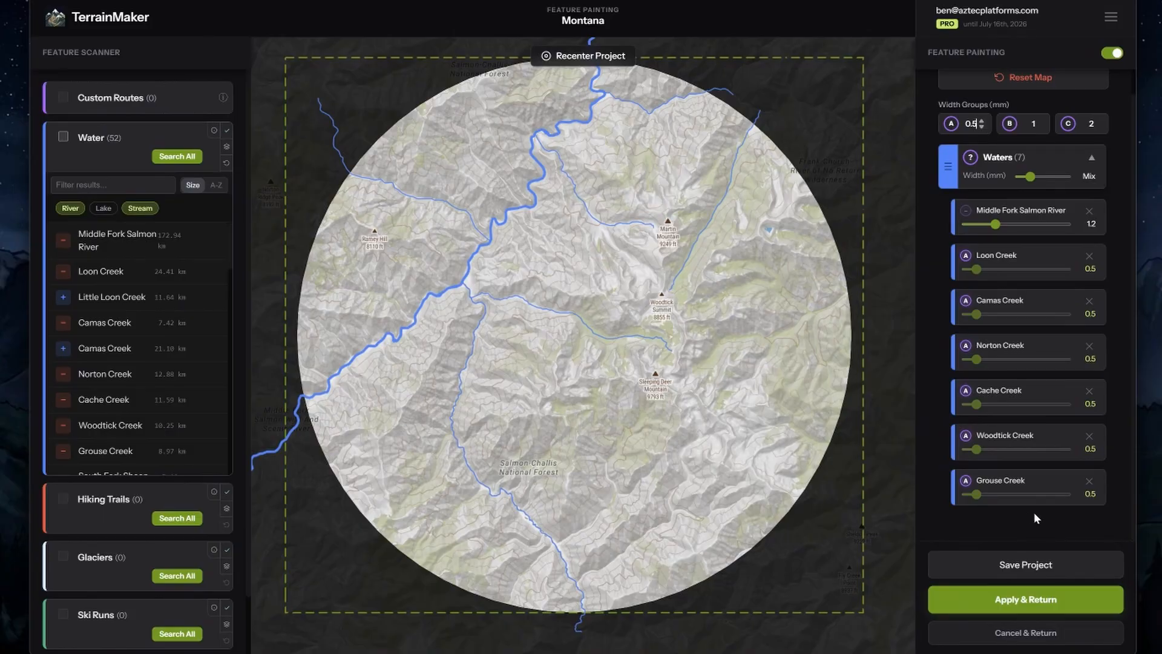
pyautogui.click(1019, 600)
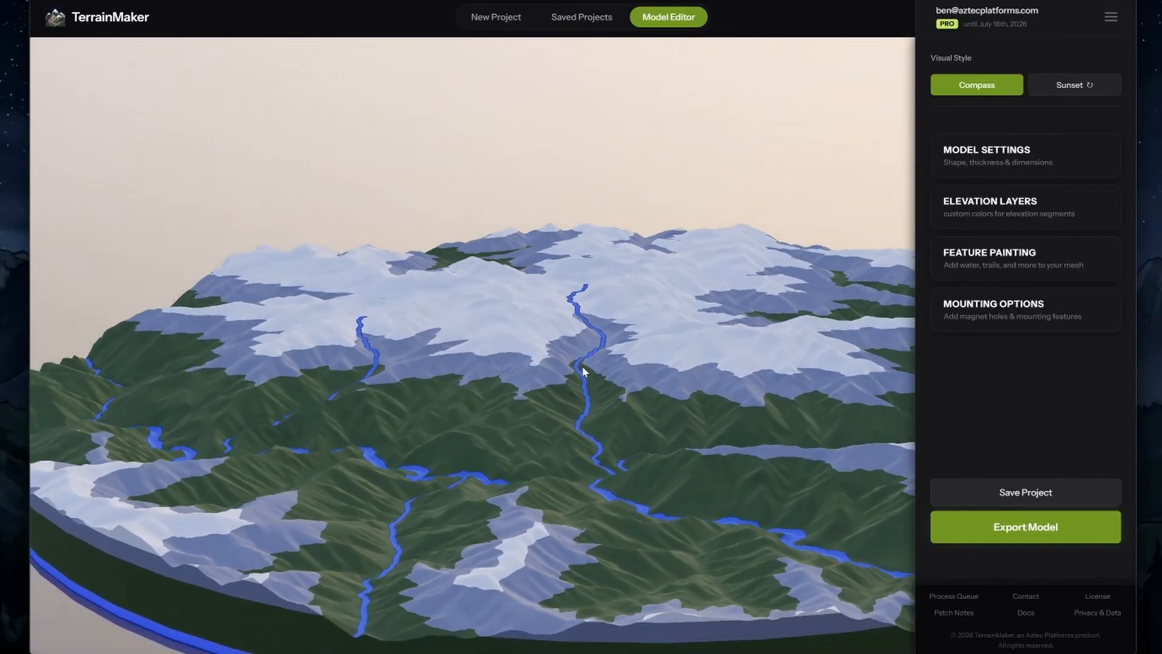
# Step: Inspect the painted river and creeks on the 3D terrain from above and from oblique angles
pyautogui.moveTo(604, 430); pyautogui.dragTo(627, 489)
pyautogui.scroll(-3, 681, 463)
pyautogui.scroll(-5, 682, 464)
pyautogui.moveTo(692, 433); pyautogui.dragTo(675, 423)
pyautogui.moveTo(673, 332); pyautogui.dragTo(651, 385, button='right')
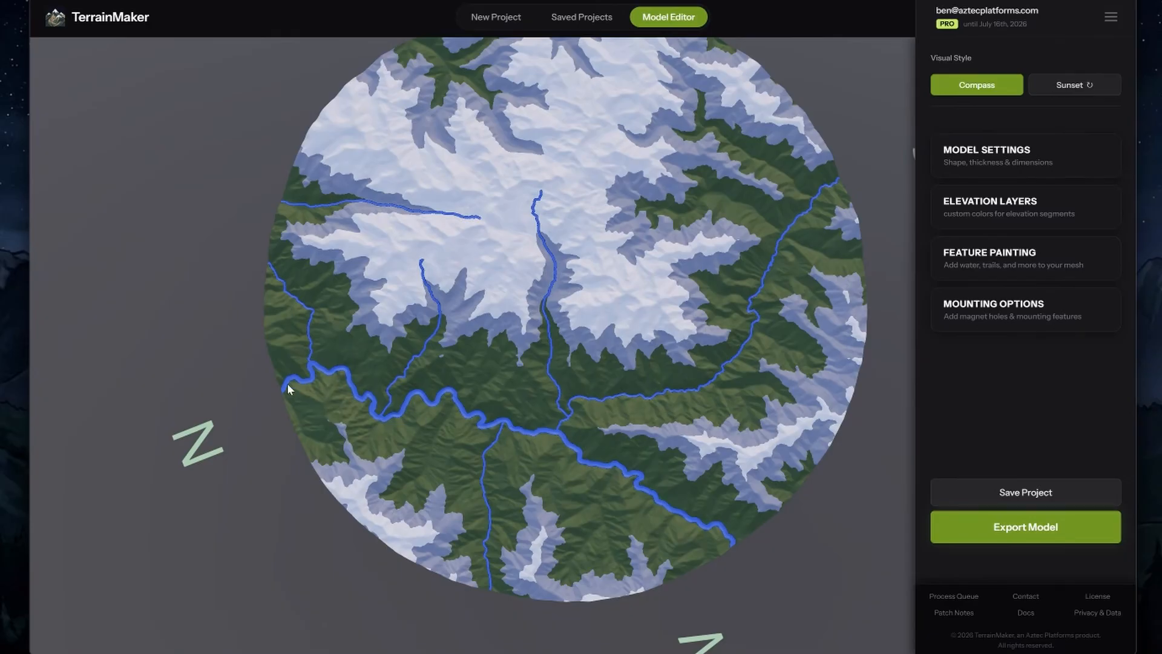
pyautogui.moveTo(613, 465); pyautogui.dragTo(565, 317)
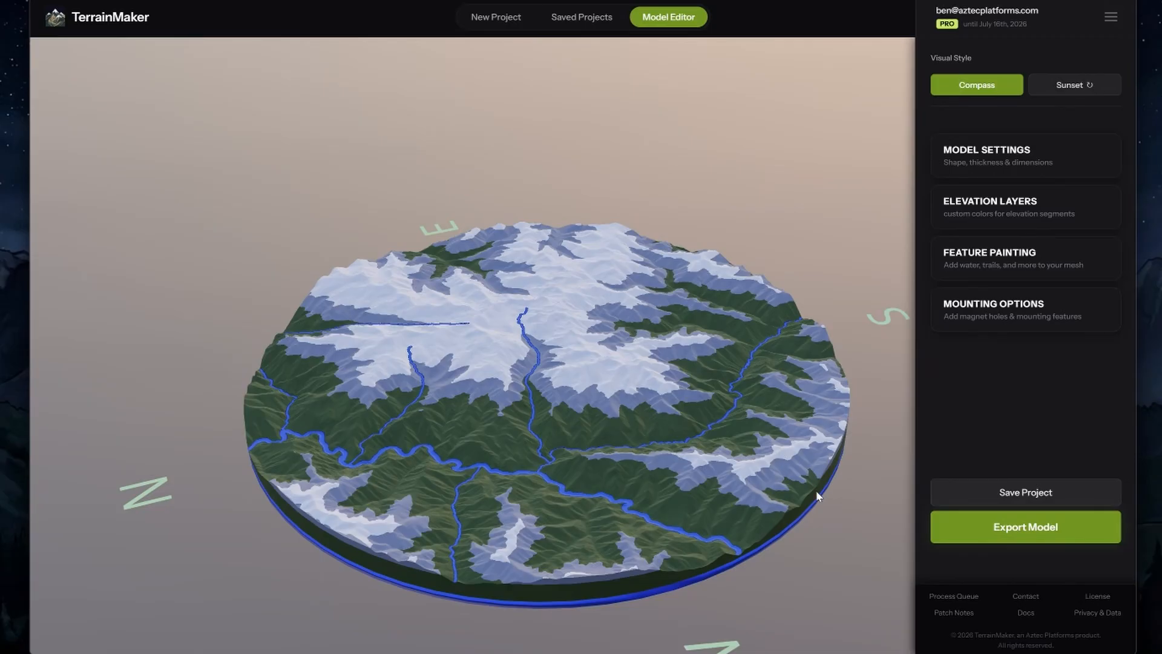
pyautogui.moveTo(660, 416); pyautogui.dragTo(649, 509)
pyautogui.scroll(-3, 659, 406)
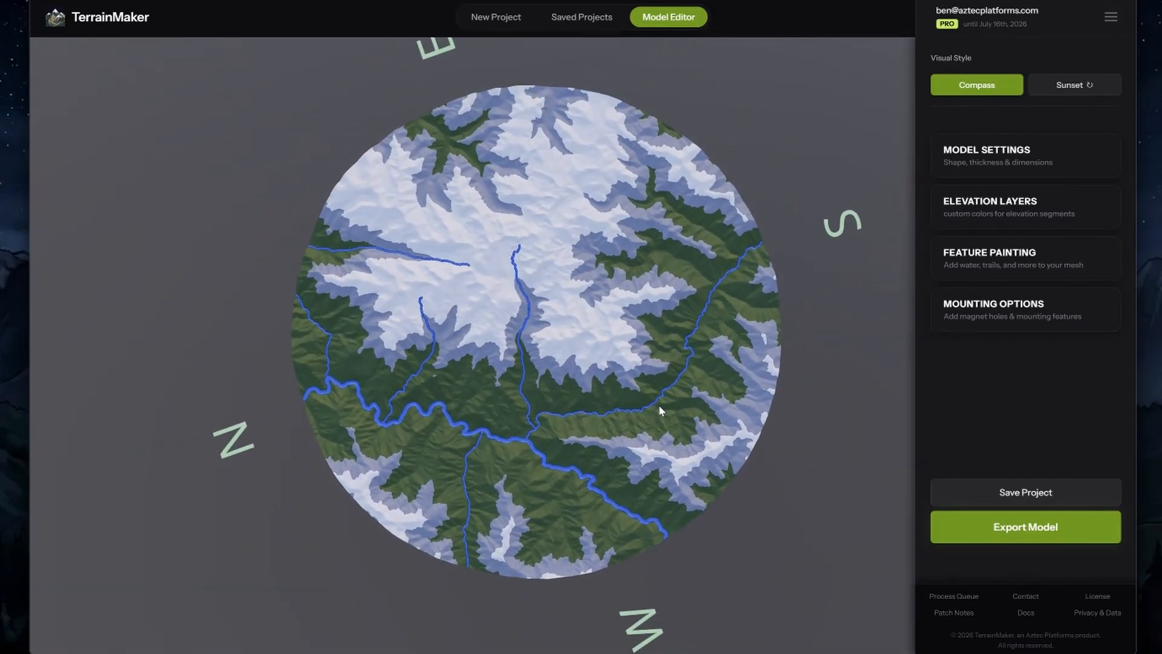
pyautogui.moveTo(648, 413); pyautogui.dragTo(596, 432)
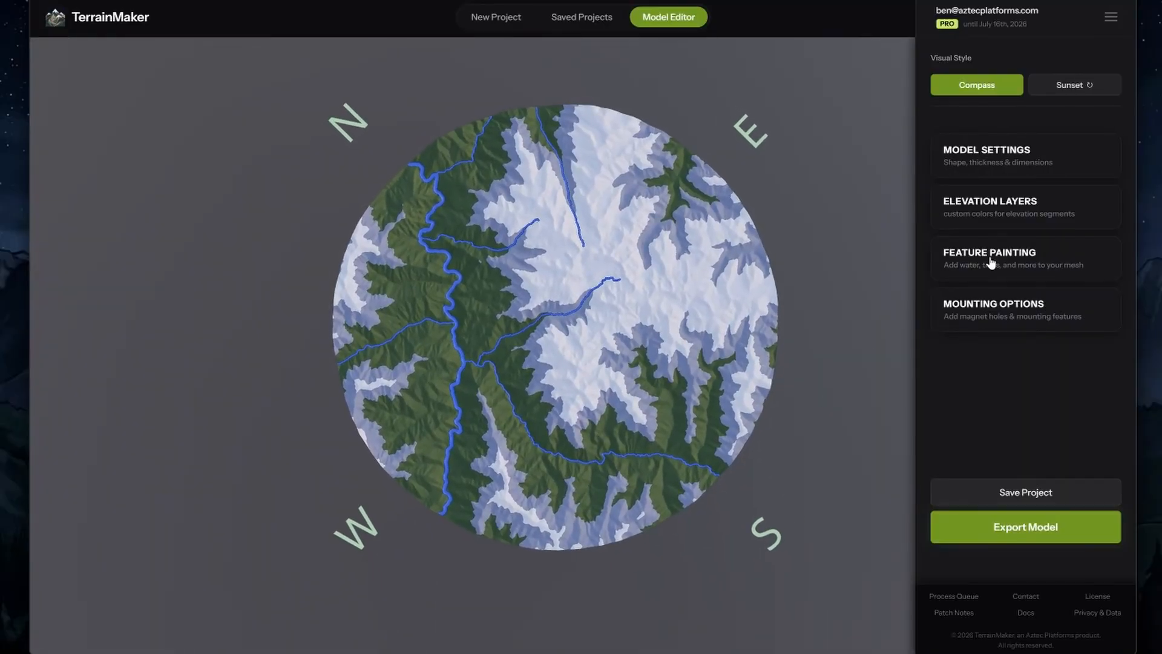
# Step: Add magnet holes to the model's base, enable the mounting options and show the hole settings
pyautogui.click(1005, 317)
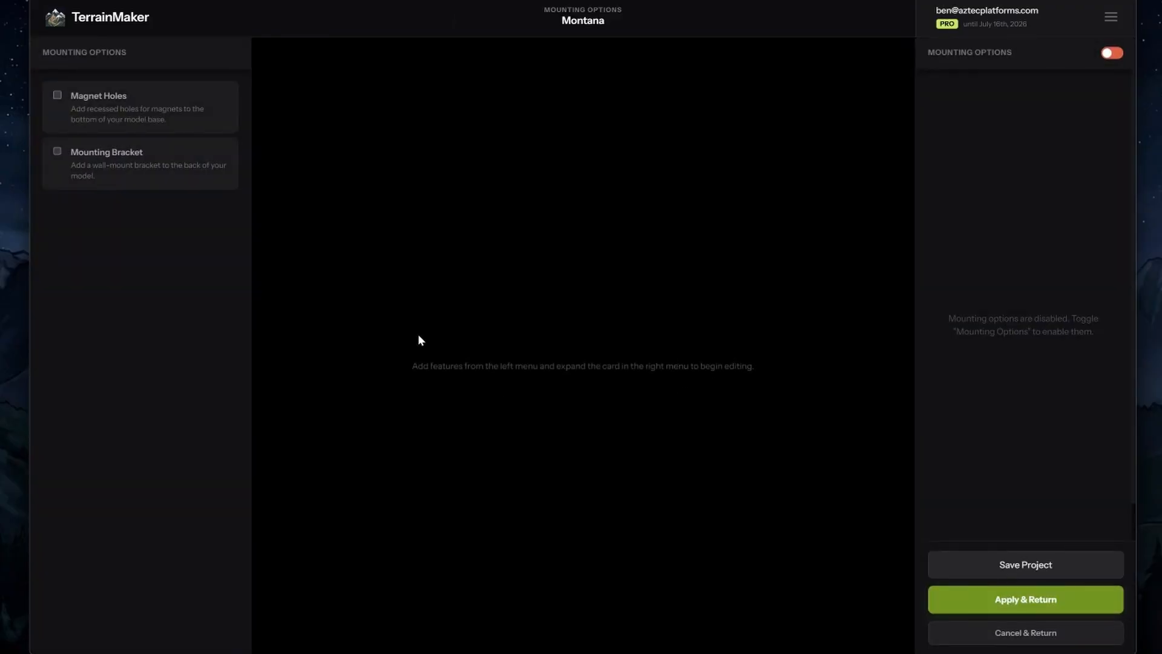
pyautogui.click(166, 114)
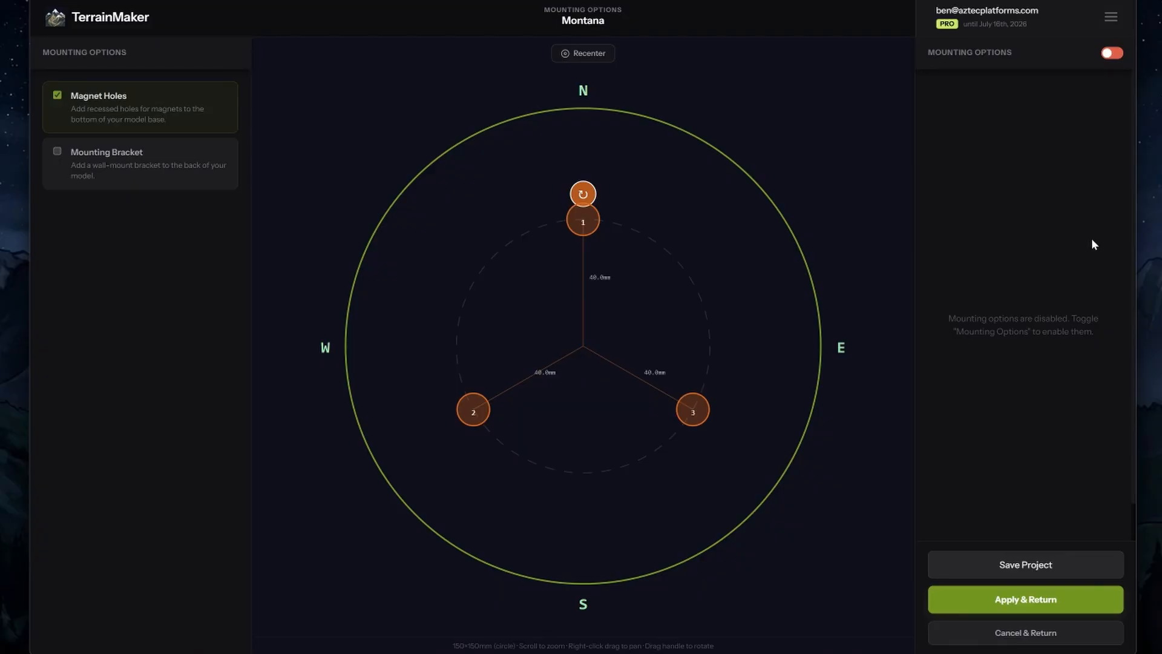
pyautogui.click(1112, 53)
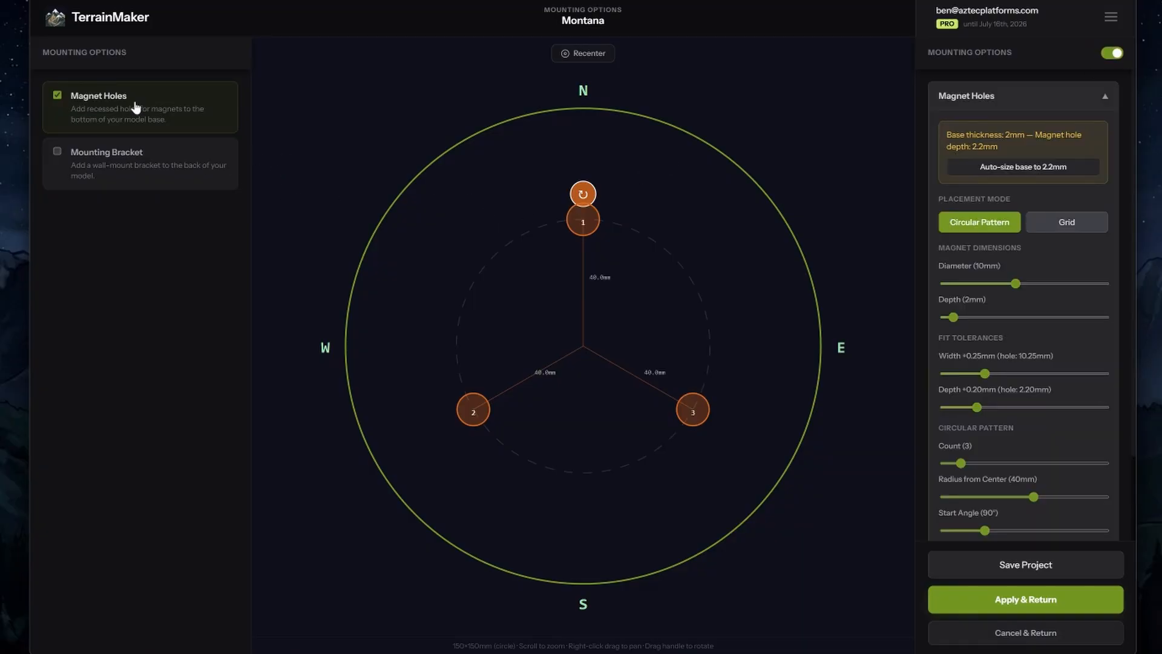
pyautogui.click(1048, 99)
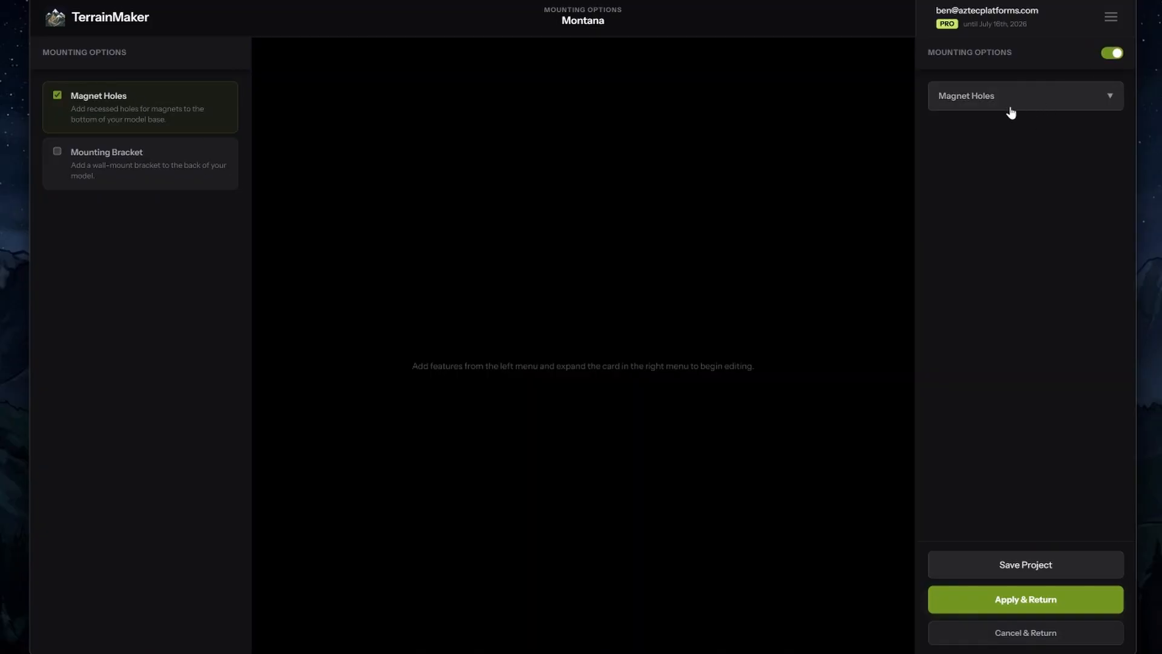
pyautogui.click(1036, 100)
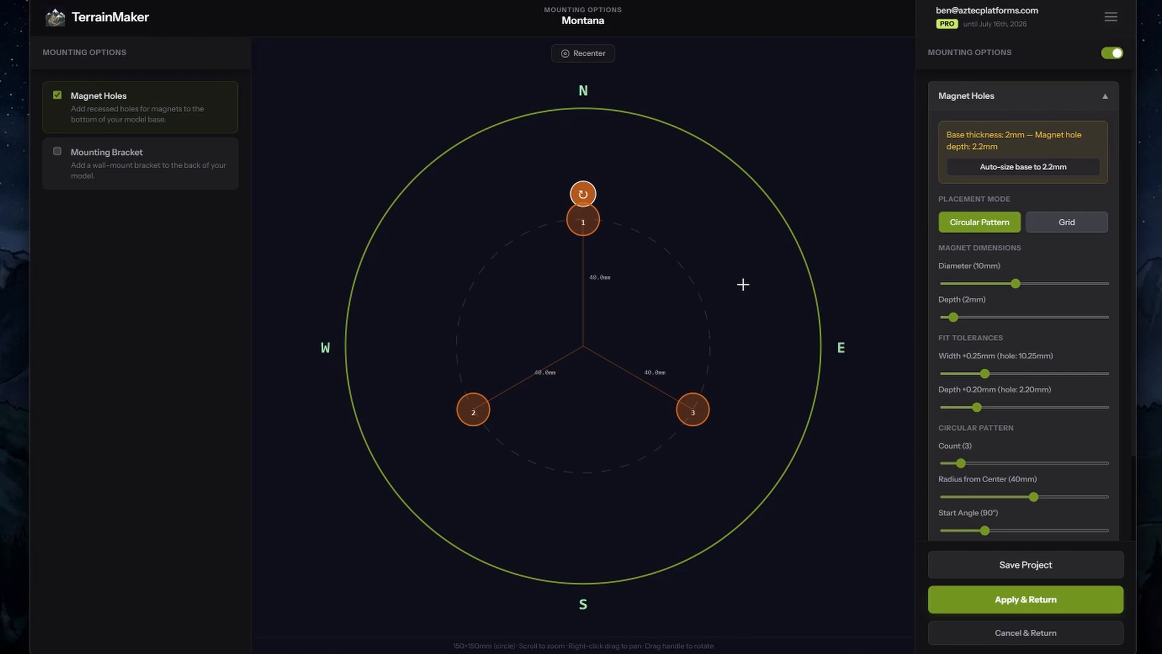
# Step: Try adding a mounting bracket alongside the magnet holes, and remove it again
pyautogui.click(1008, 96)
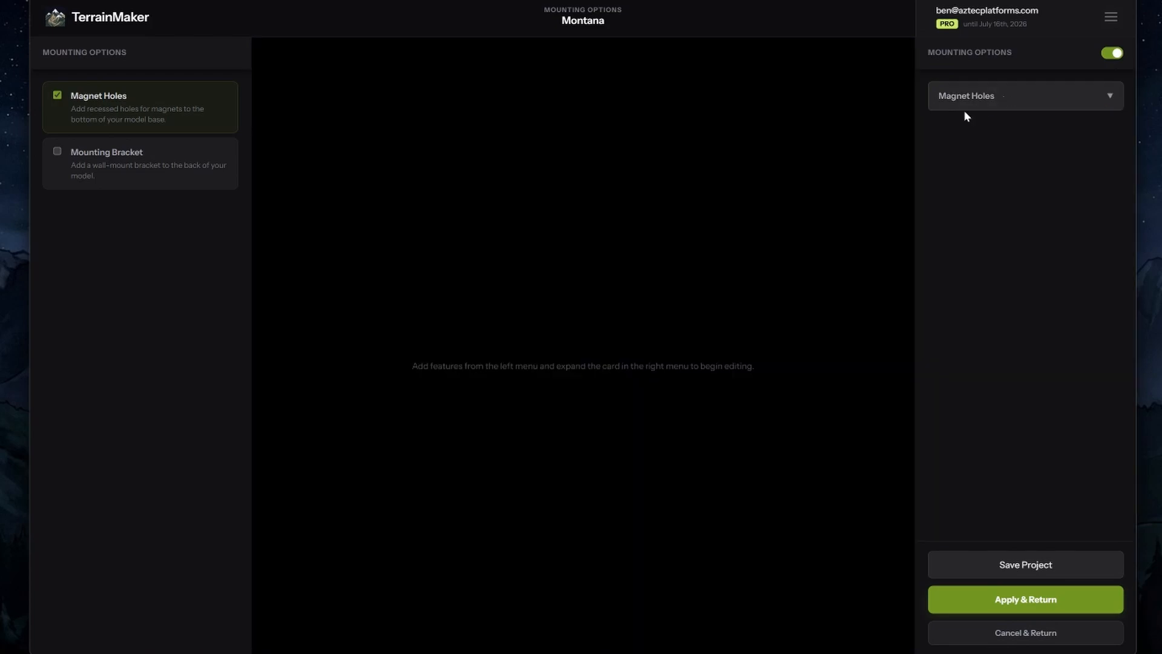
pyautogui.click(135, 165)
pyautogui.click(1071, 134)
pyautogui.click(1071, 130)
pyautogui.click(1062, 133)
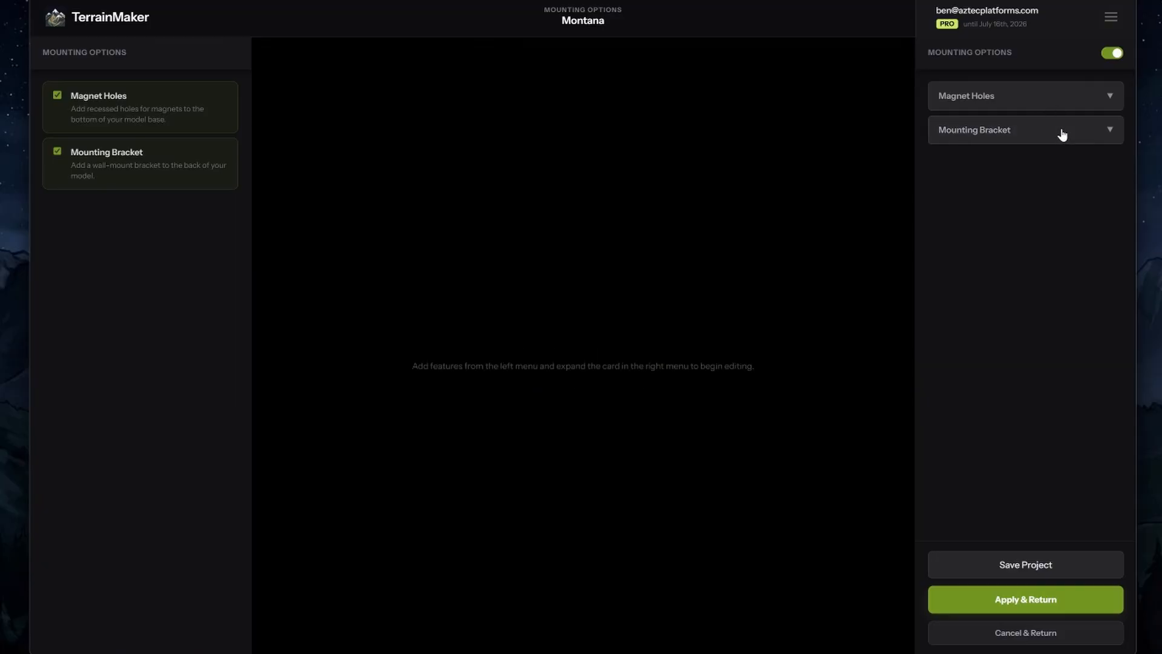
pyautogui.click(1049, 106)
pyautogui.click(127, 189)
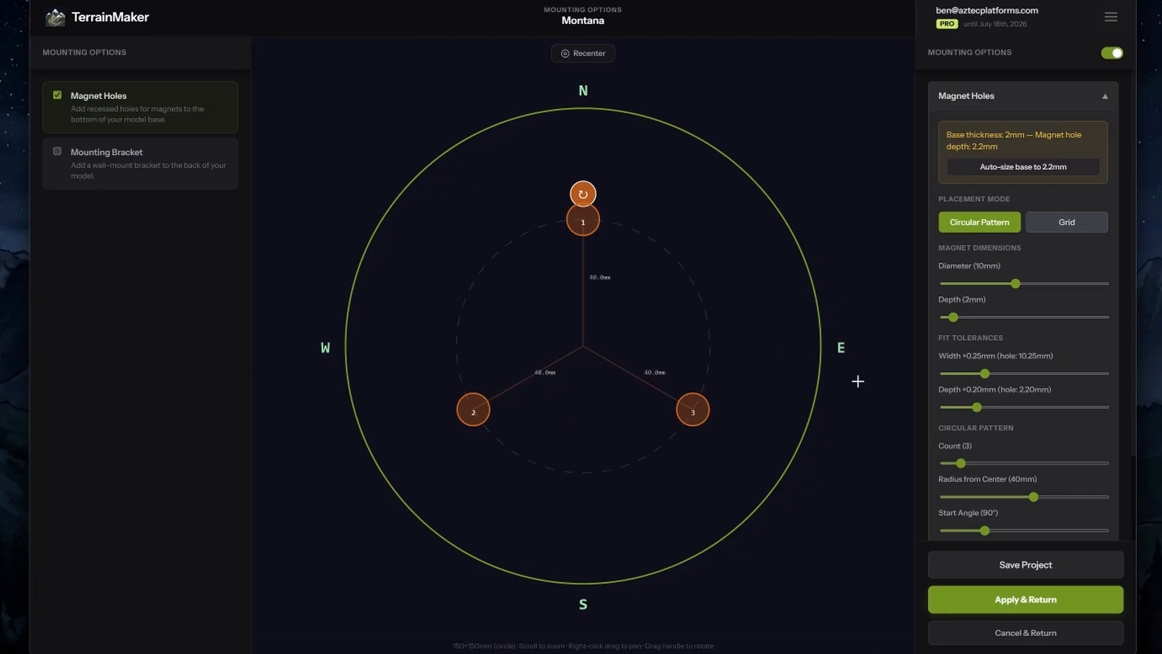
# Step: Set the circular magnet pattern to 4 holes with a 45° start angle and a 50 mm radius from center
pyautogui.scroll(-3, 1005, 340)
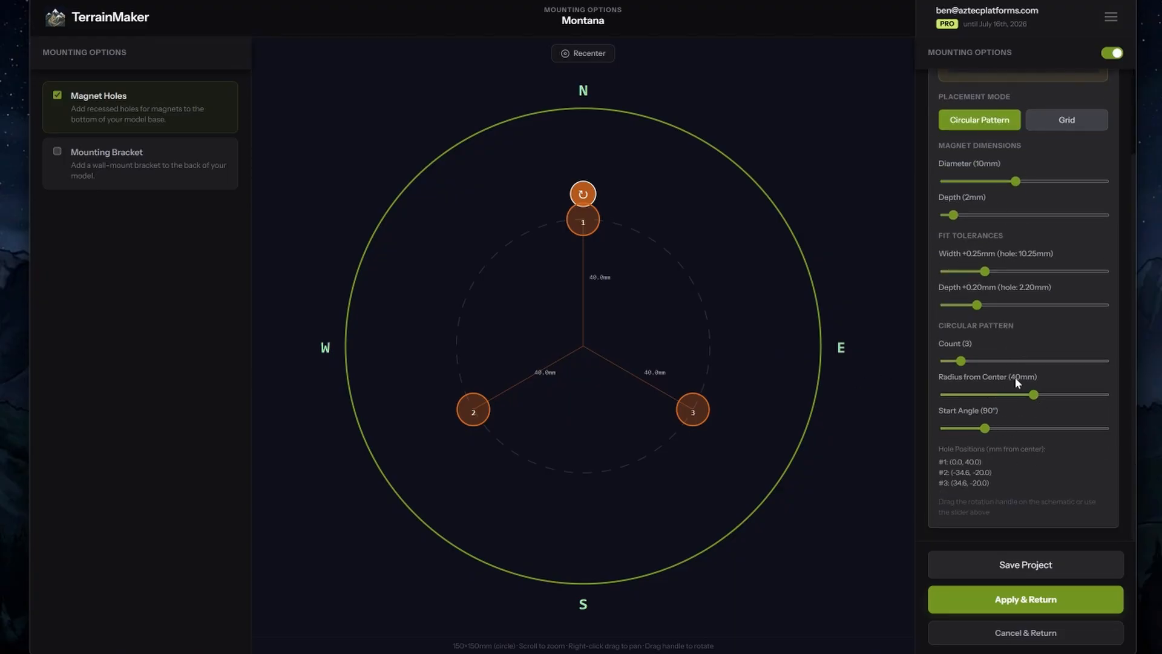
pyautogui.click(977, 362)
pyautogui.moveTo(583, 194); pyautogui.dragTo(690, 239)
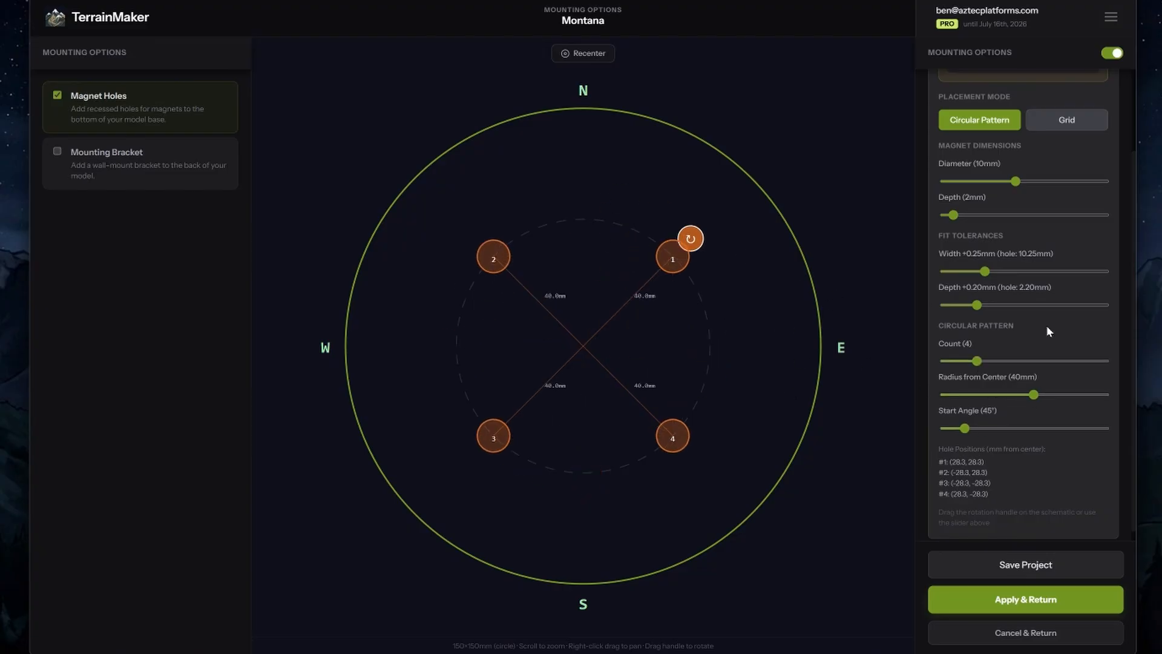
pyautogui.click(1059, 394)
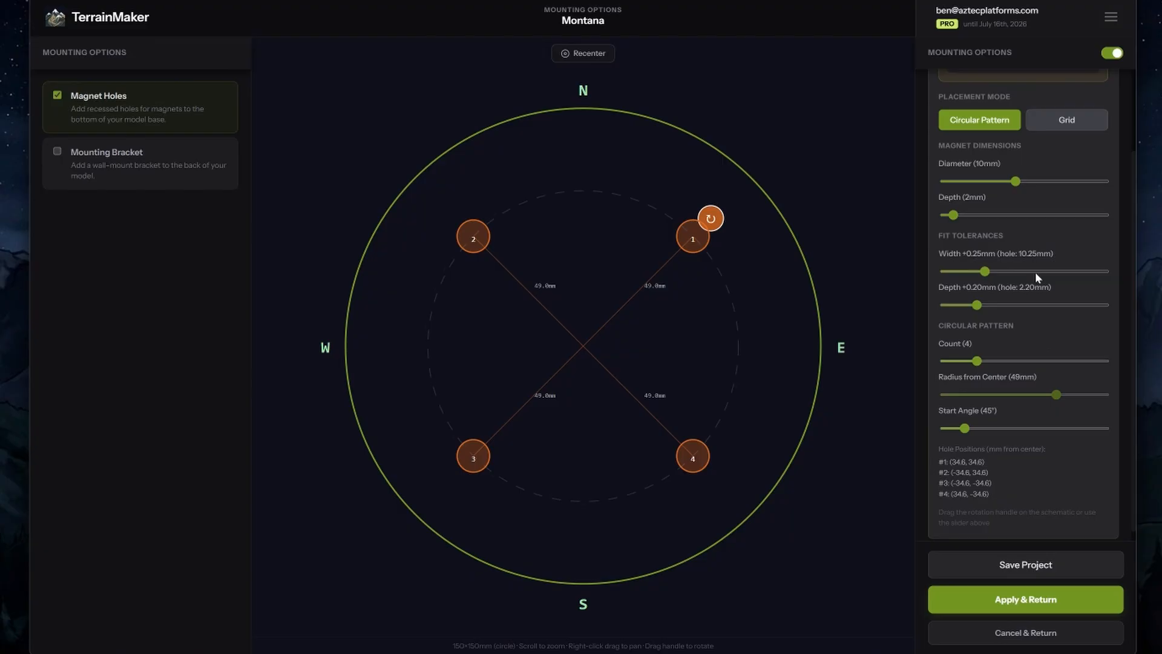
pyautogui.scroll(2, 1041, 266)
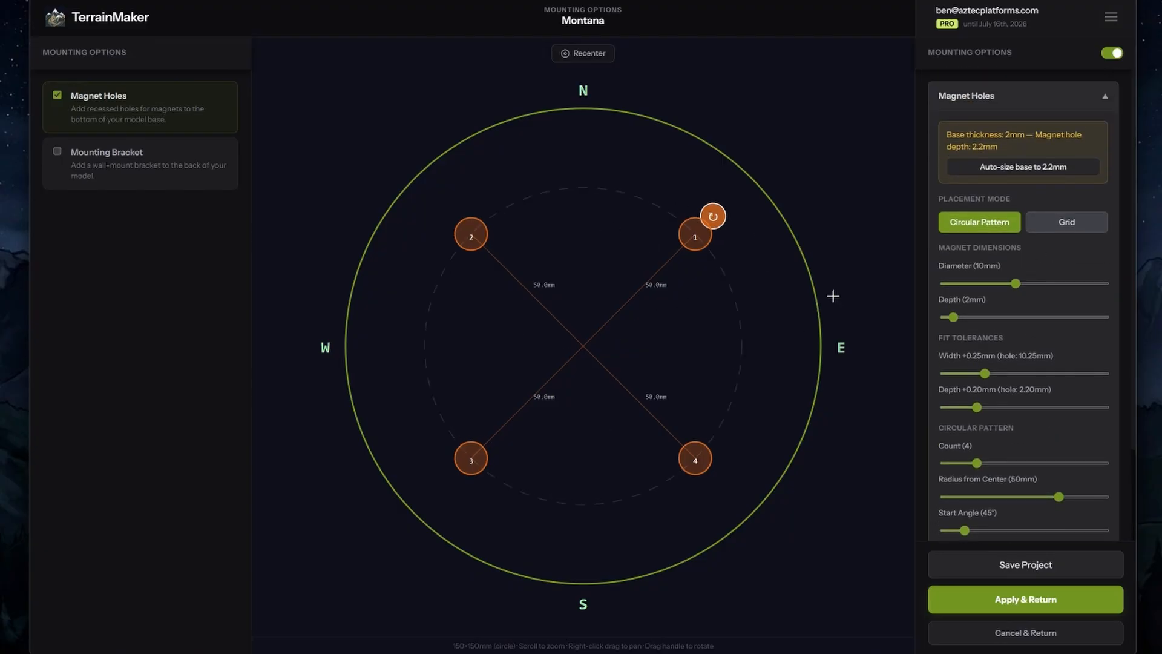
# Step: Switch magnet placement to Grid, place two holes northeast and two southeast of the center, and apply the mounting options
pyautogui.click(1067, 222)
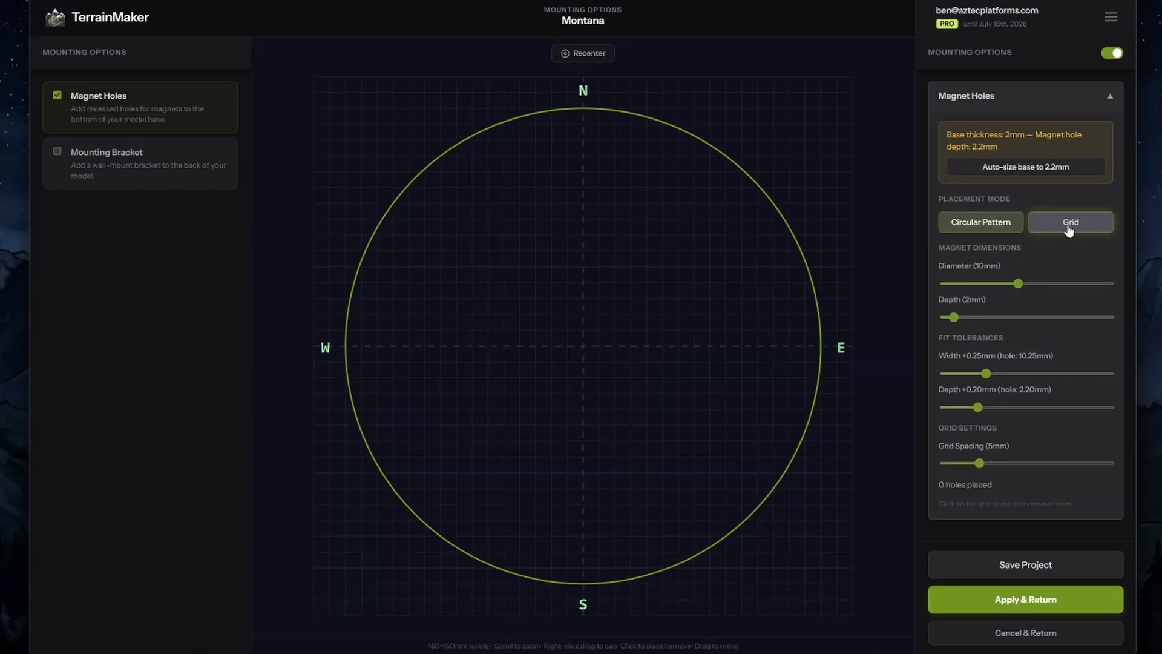
pyautogui.click(701, 222)
pyautogui.click(701, 397)
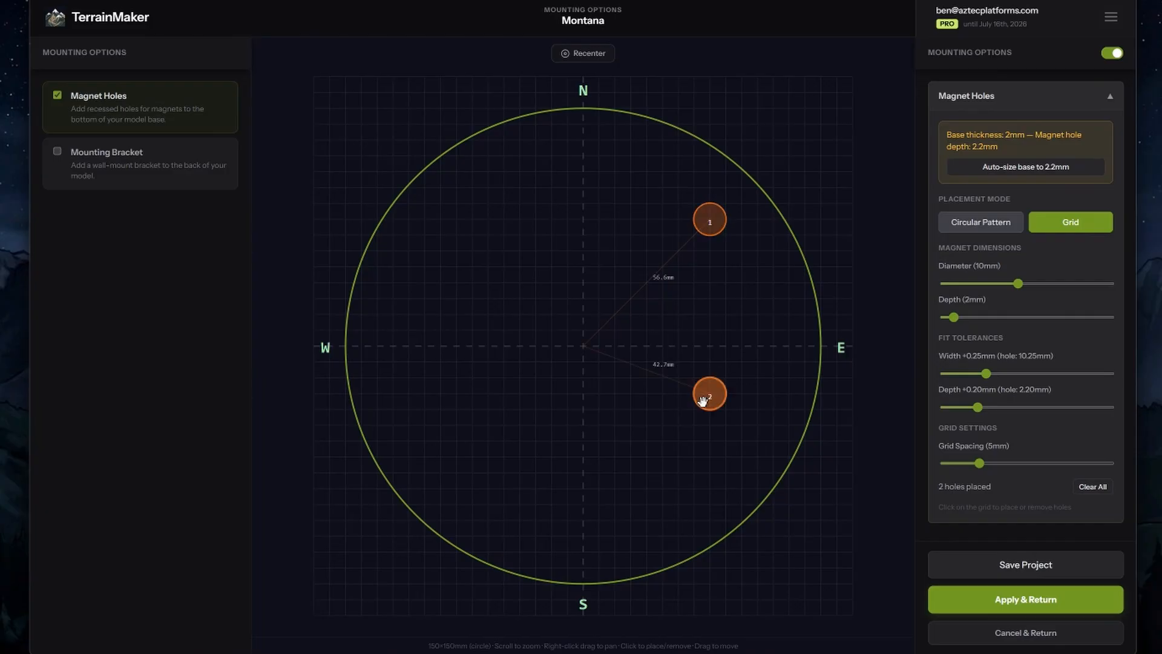
pyautogui.click(614, 265)
pyautogui.click(628, 395)
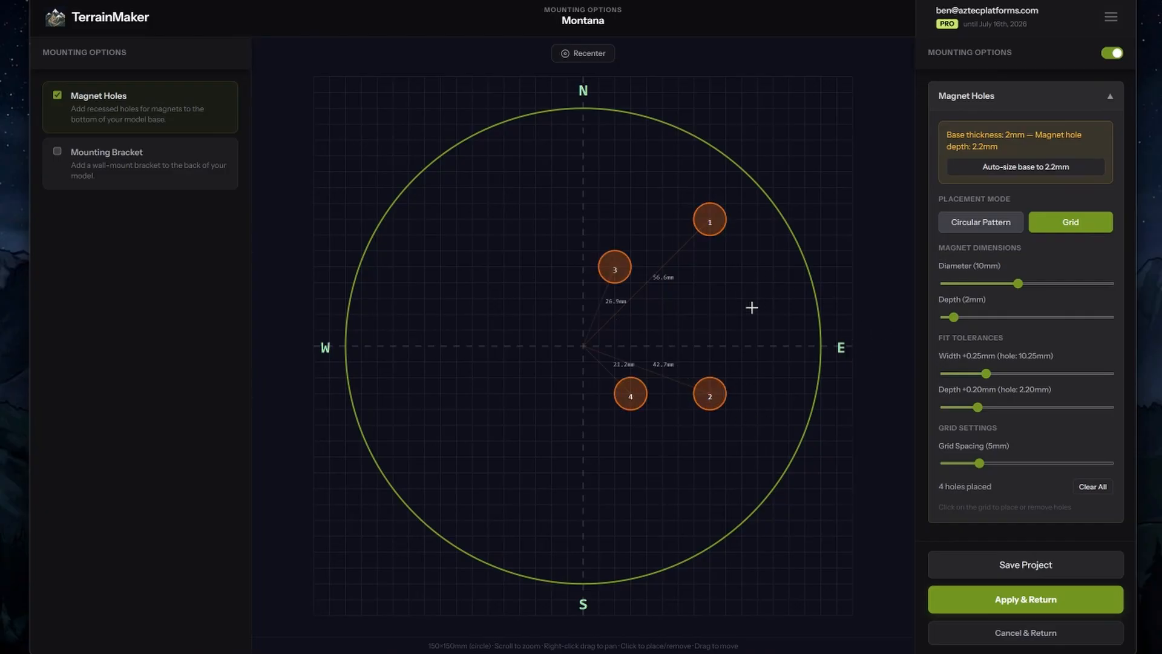
pyautogui.click(1024, 605)
# Step: Inspect the magnet holes on the model's underside, and the finished terrain from above and from the side
pyautogui.moveTo(698, 498); pyautogui.dragTo(639, 345)
pyautogui.scroll(3, 640, 476)
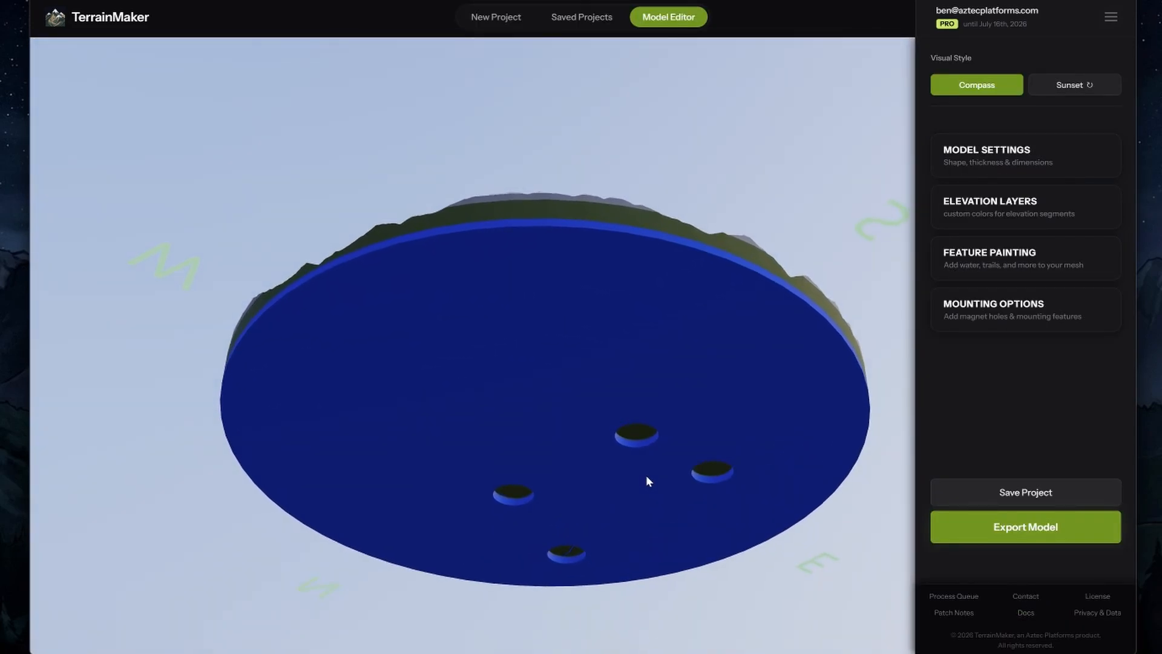
pyautogui.moveTo(646, 408)
pyautogui.mouseDown()
pyautogui.moveTo(654, 457)
pyautogui.moveTo(641, 433)
pyautogui.moveTo(631, 537)
pyautogui.moveTo(656, 471)
pyautogui.moveTo(659, 434)
pyautogui.moveTo(652, 459)
pyautogui.moveTo(641, 429)
pyautogui.mouseUp()
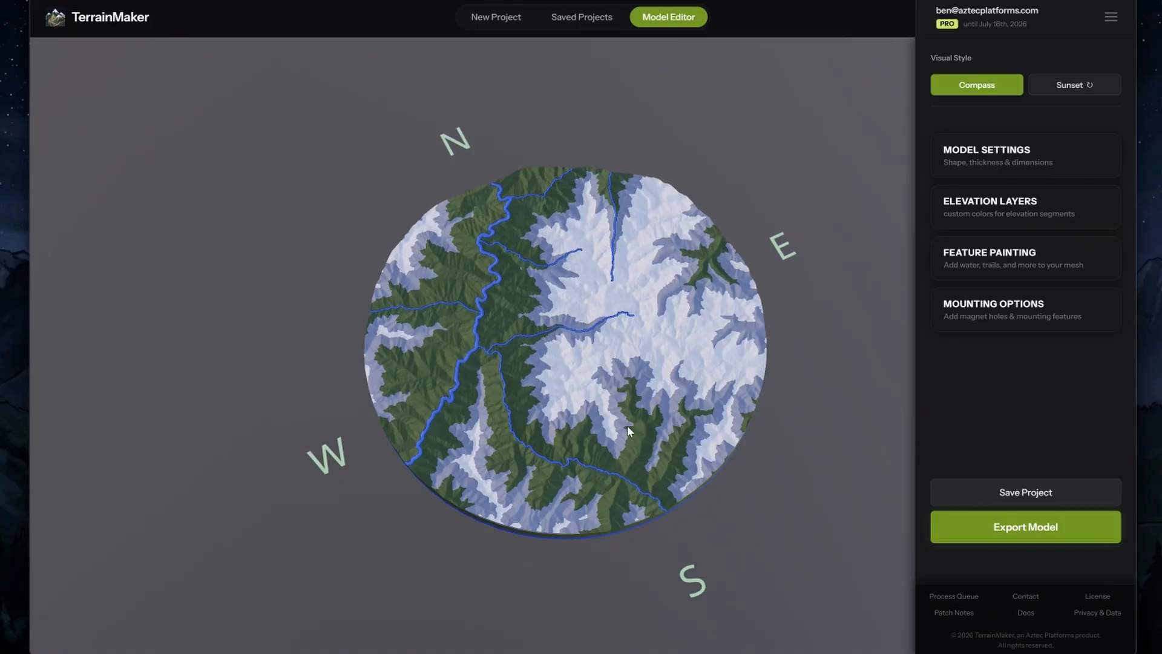
pyautogui.moveTo(627, 426); pyautogui.dragTo(618, 394)
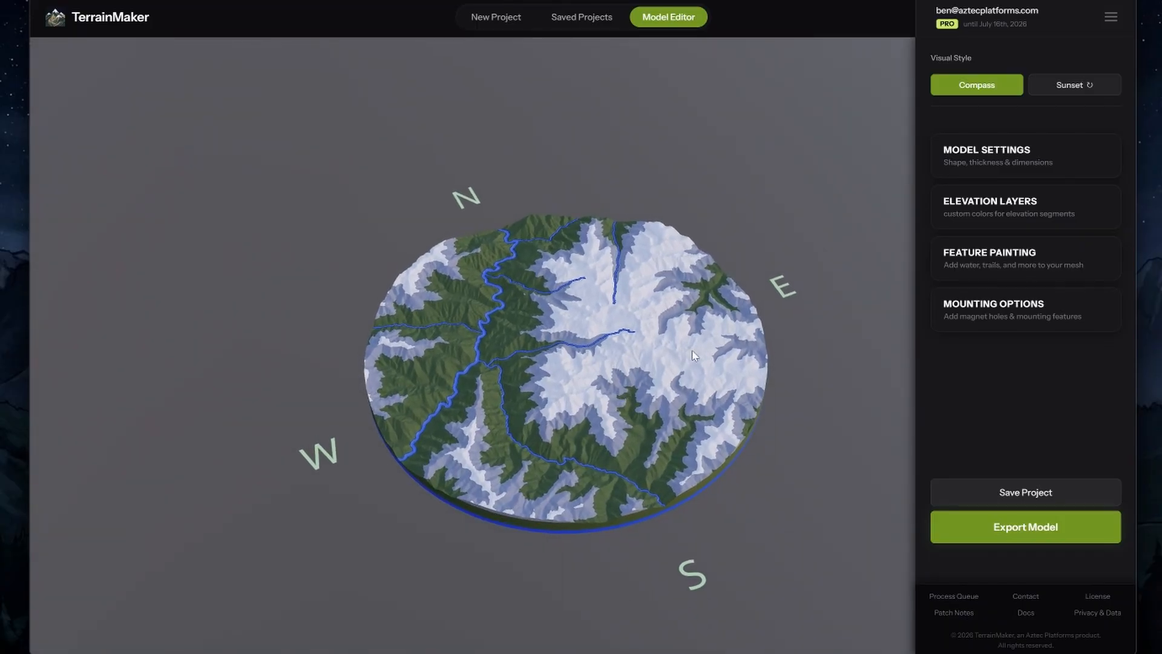
pyautogui.moveTo(578, 463); pyautogui.dragTo(590, 423)
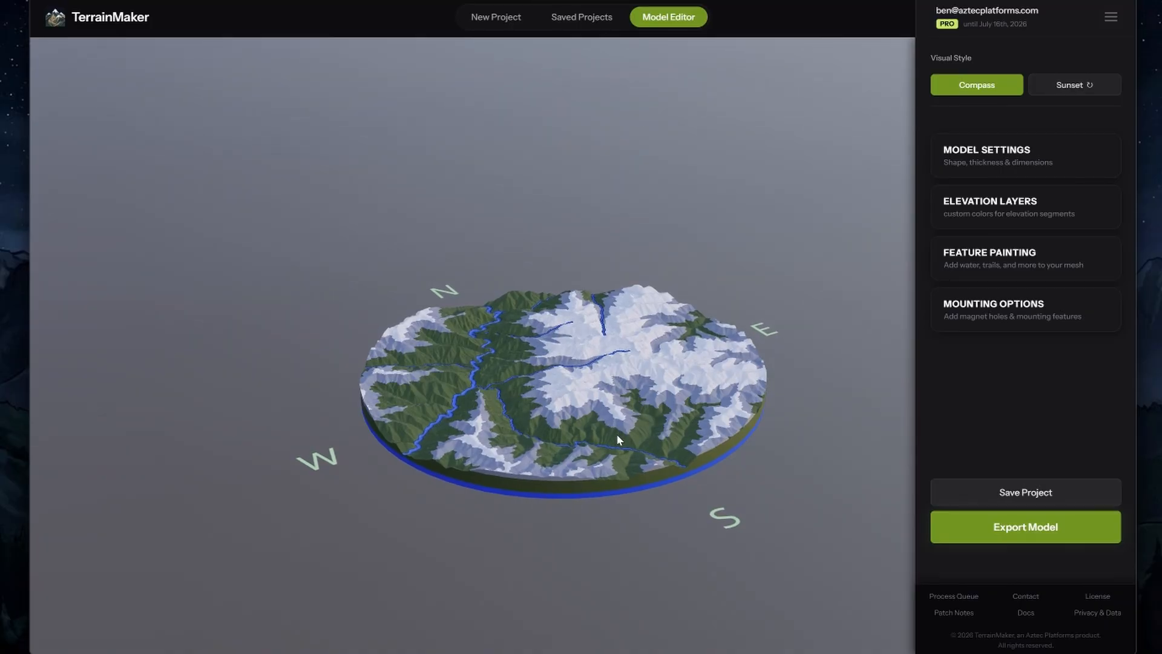
pyautogui.moveTo(616, 434); pyautogui.dragTo(599, 485)
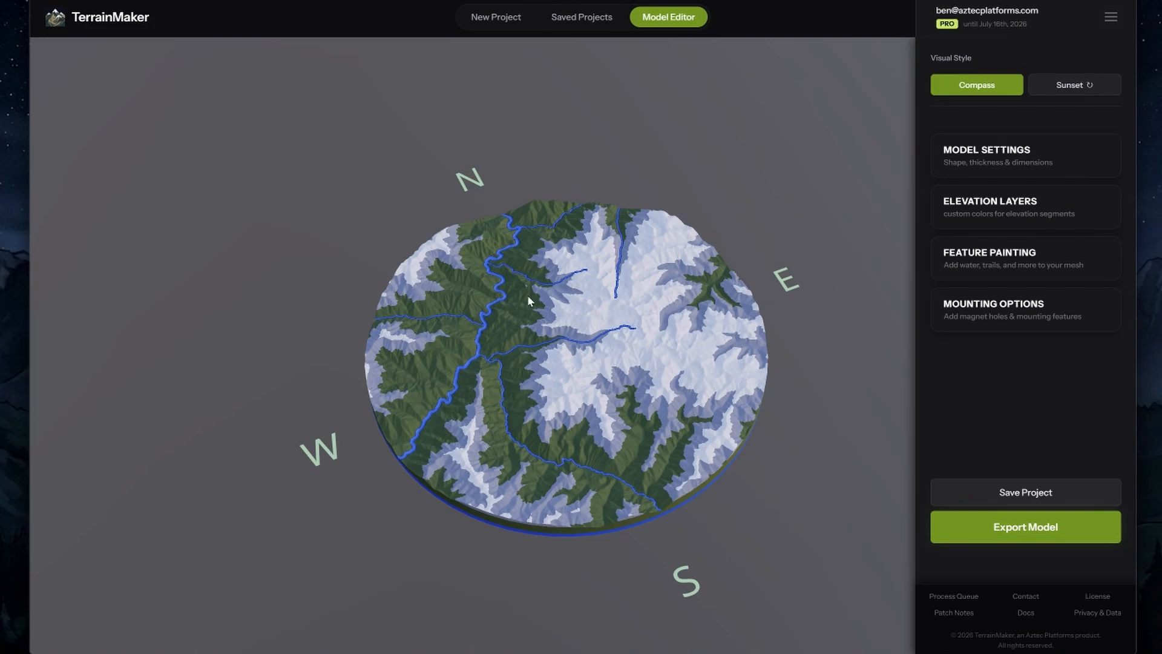
pyautogui.moveTo(563, 454); pyautogui.dragTo(570, 424)
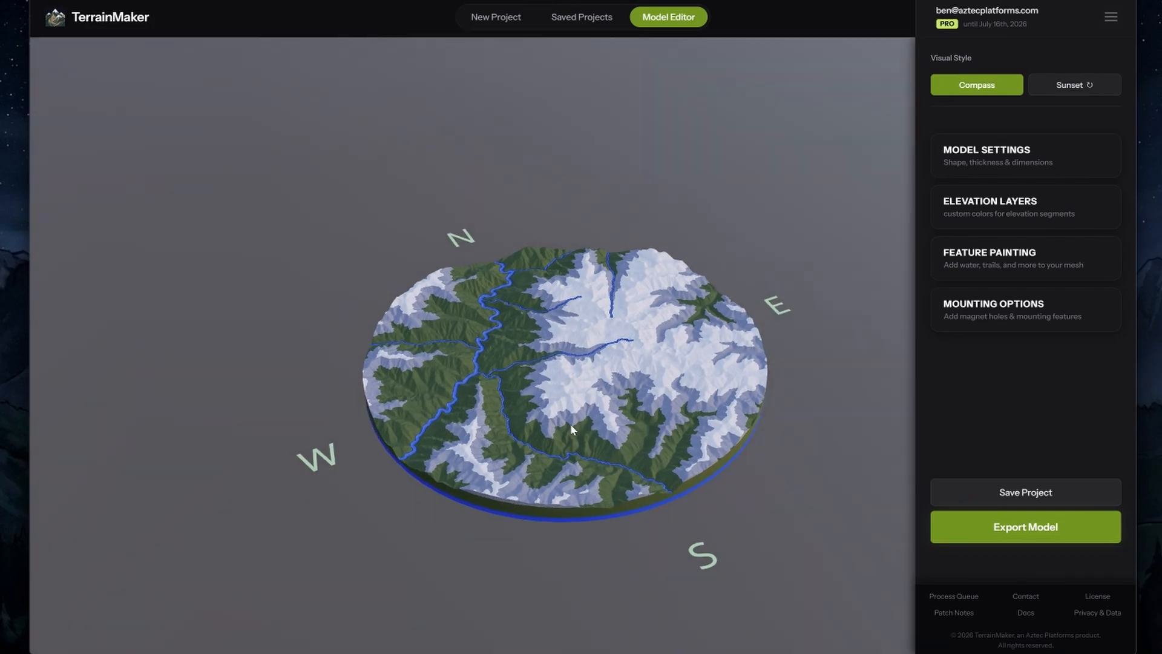
pyautogui.moveTo(678, 473); pyautogui.dragTo(660, 442)
pyautogui.scroll(4, 678, 454)
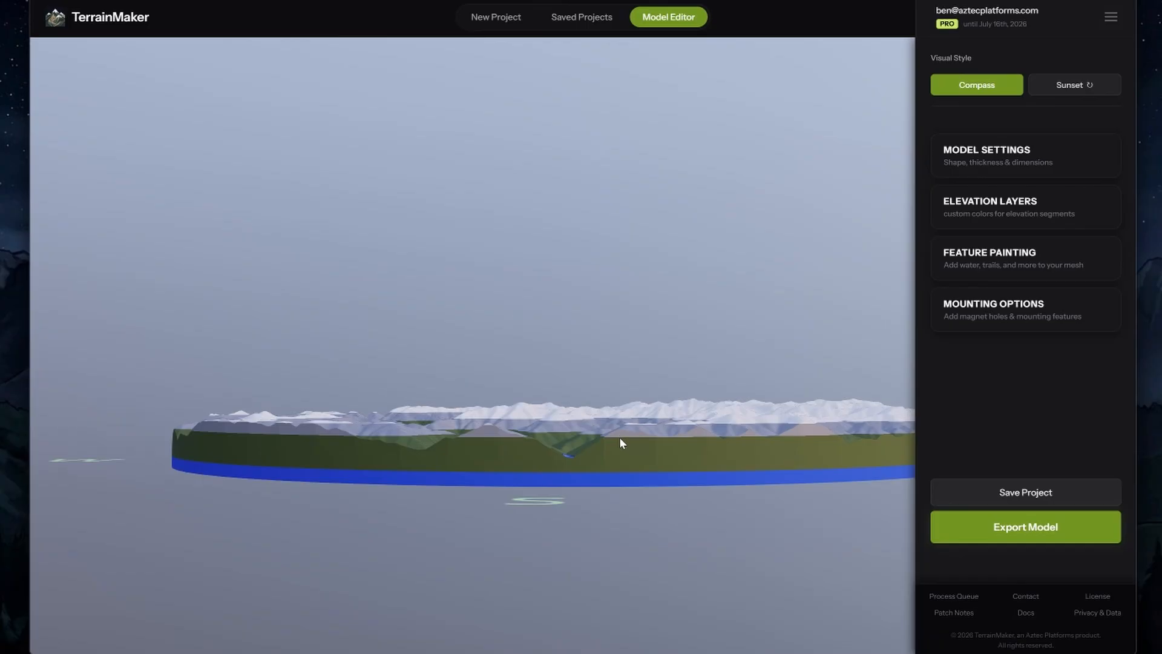
pyautogui.moveTo(622, 440); pyautogui.dragTo(627, 478)
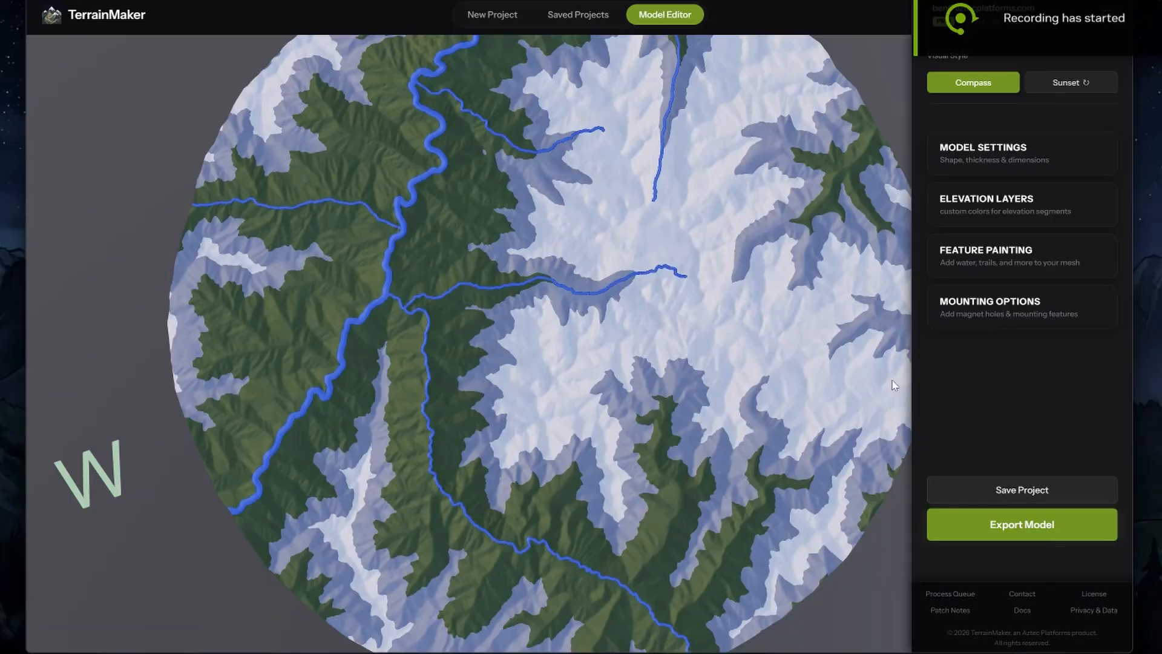
# Step: Export the model at Ultra Quality resolution by adding it to the export queue
pyautogui.click(985, 522)
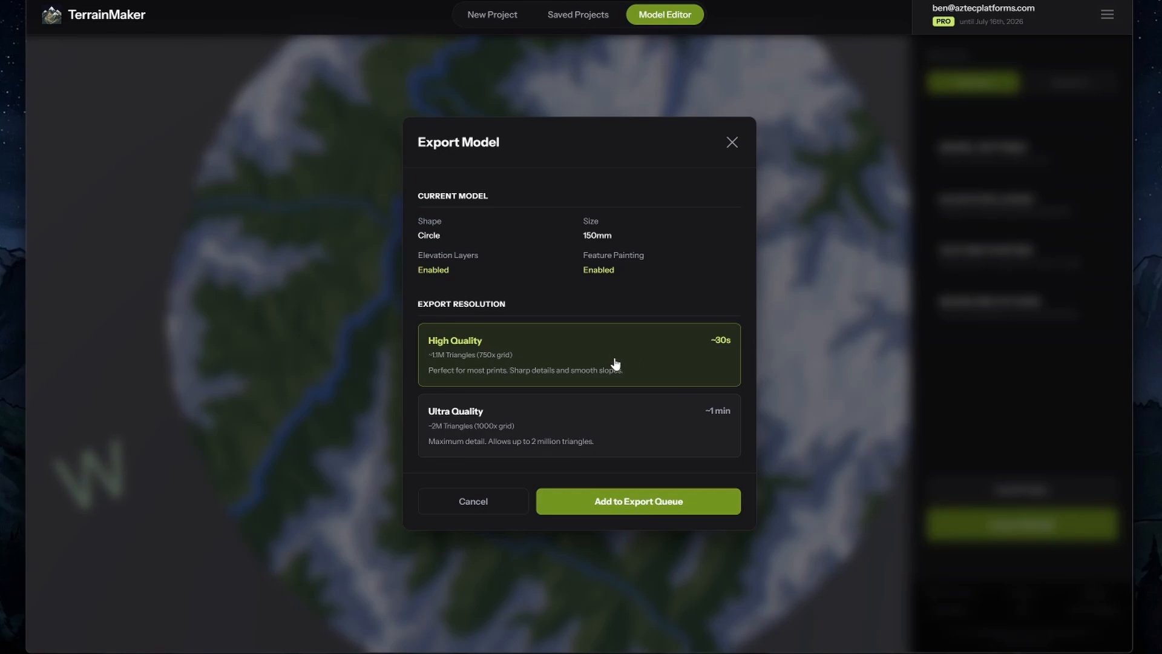
pyautogui.click(628, 421)
pyautogui.click(659, 502)
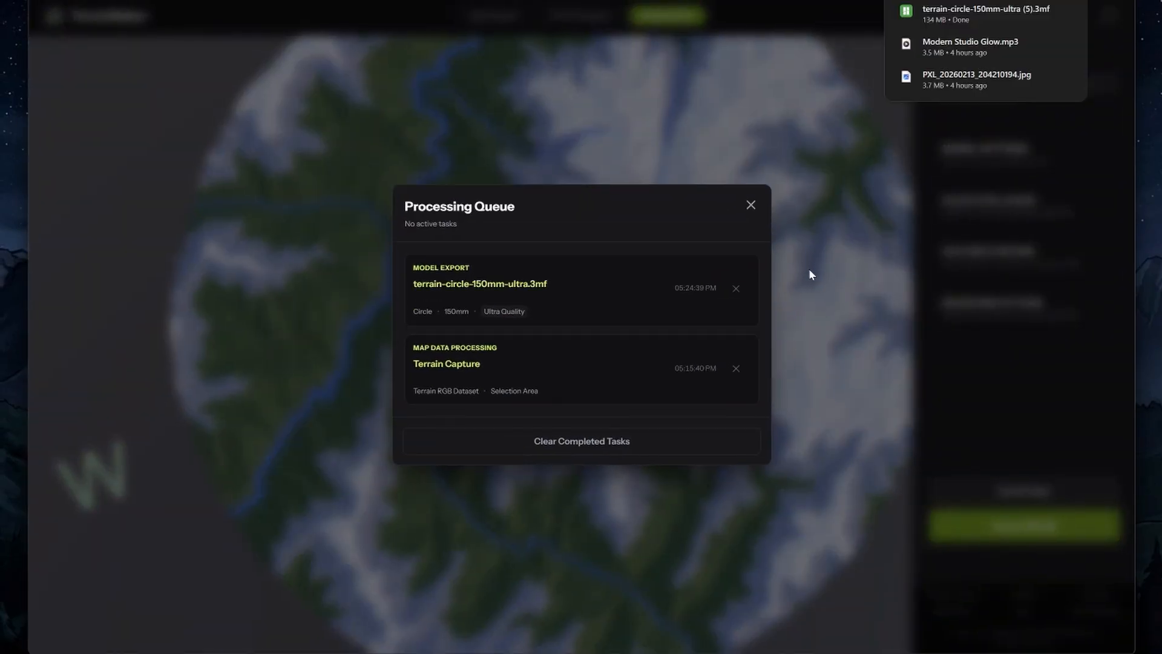
# Step: Open the exported terrain-circle-150mm-ultra (5).3mf in Bambu Studio, loading it as a single object with multiple parts
pyautogui.click(969, 13)
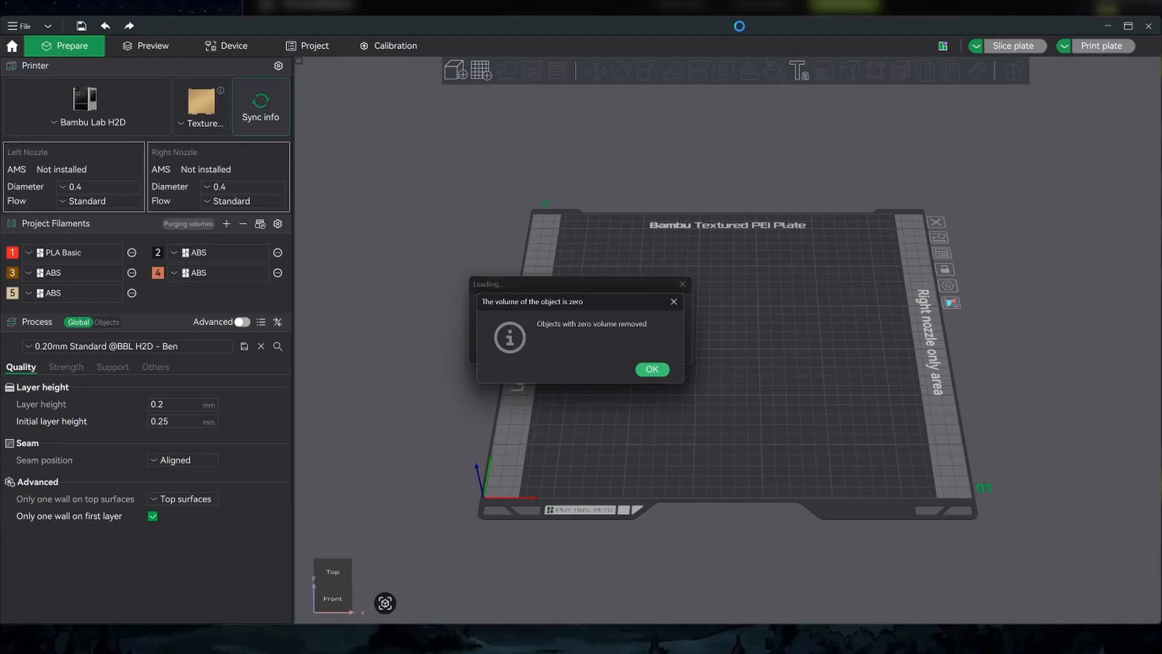
pyautogui.click(652, 370)
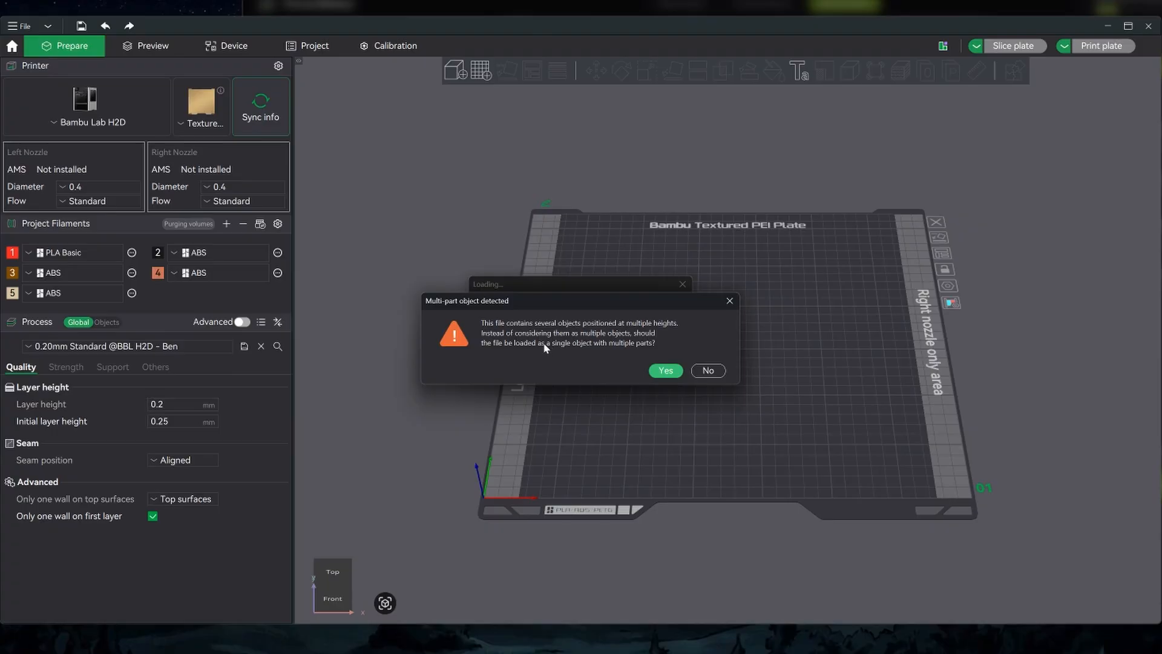
pyautogui.click(666, 371)
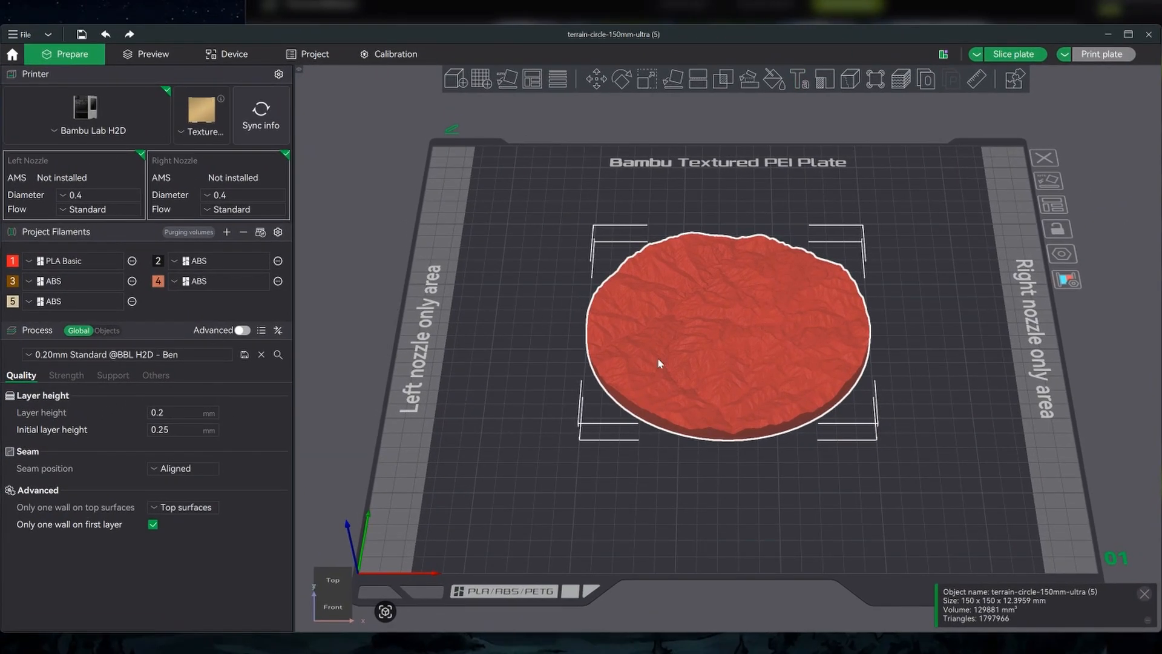
pyautogui.moveTo(670, 466); pyautogui.dragTo(684, 456)
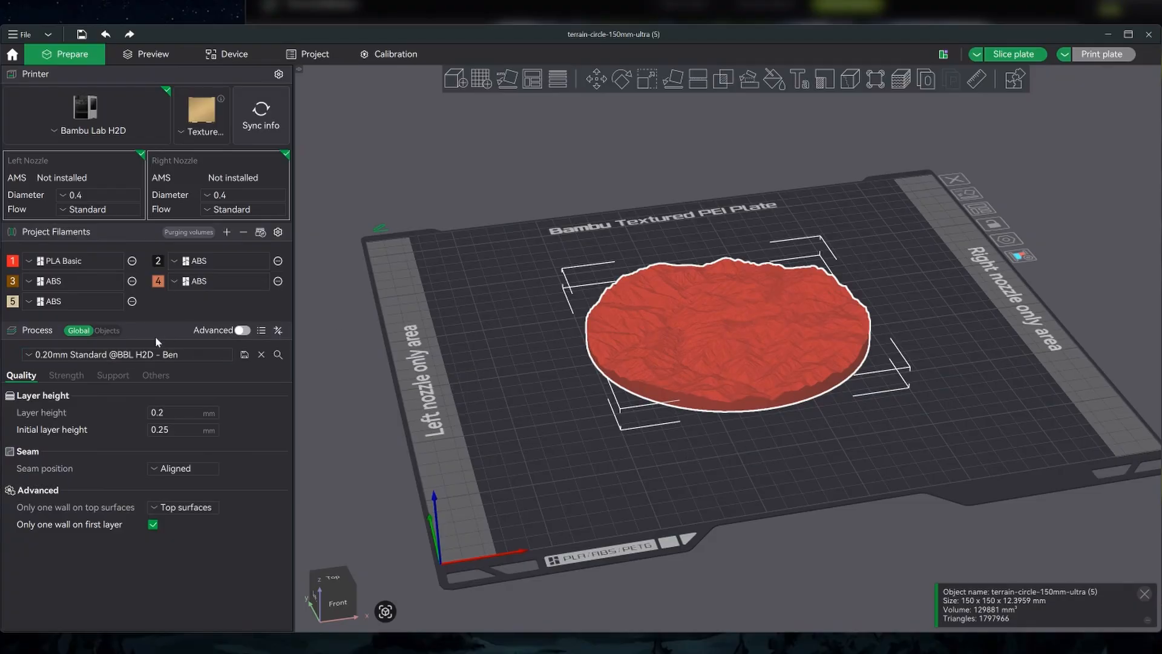
# Step: Show the terrain object's parts and assign filament 2, the black ABS, to Base_Mesh and Unified_Water together
pyautogui.click(108, 330)
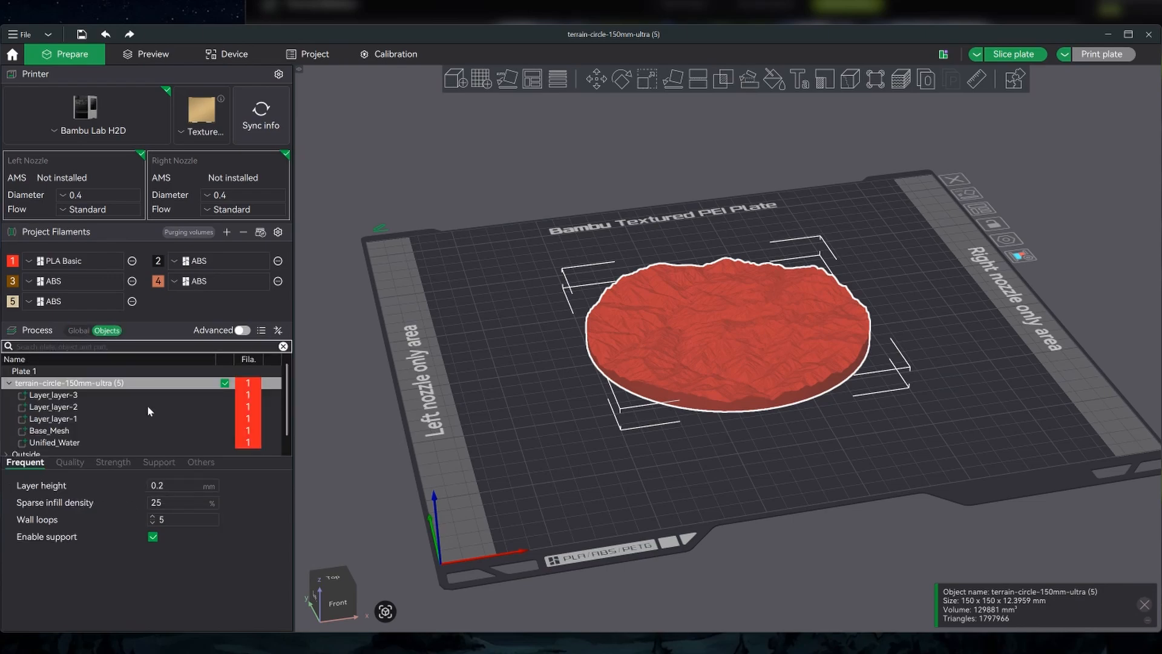
pyautogui.scroll(-1, 147, 405)
pyautogui.scroll(1, 195, 430)
pyautogui.scroll(-1, 198, 427)
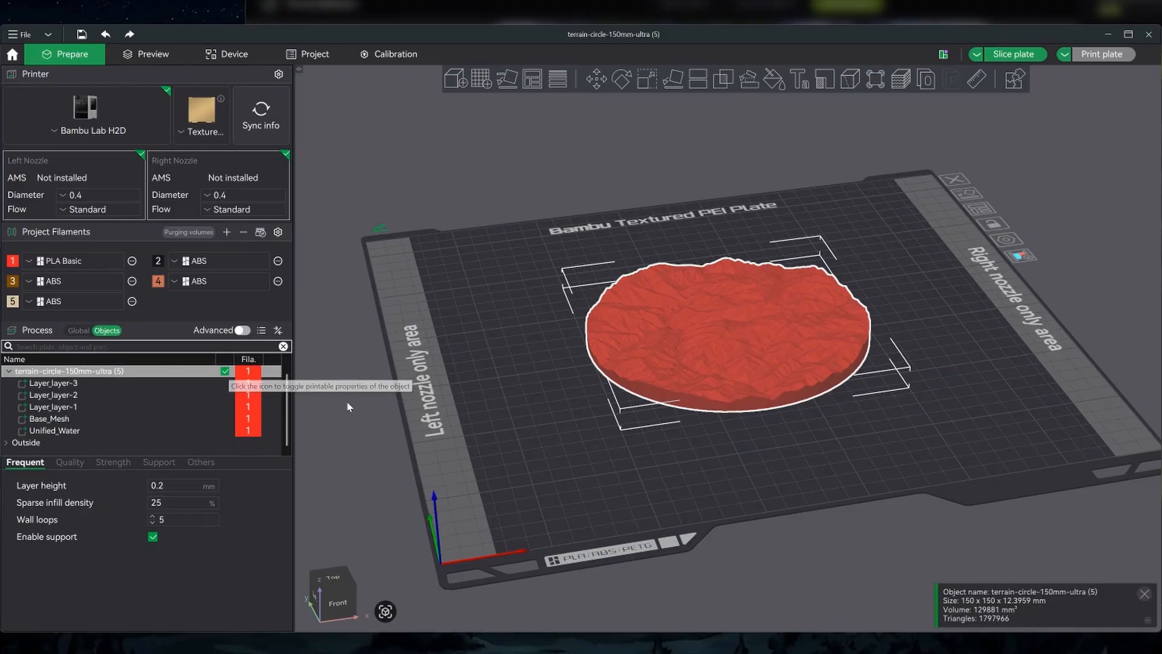
pyautogui.click(71, 430)
pyautogui.keyDown('ctrl'); pyautogui.click(84, 420); pyautogui.keyUp('ctrl')
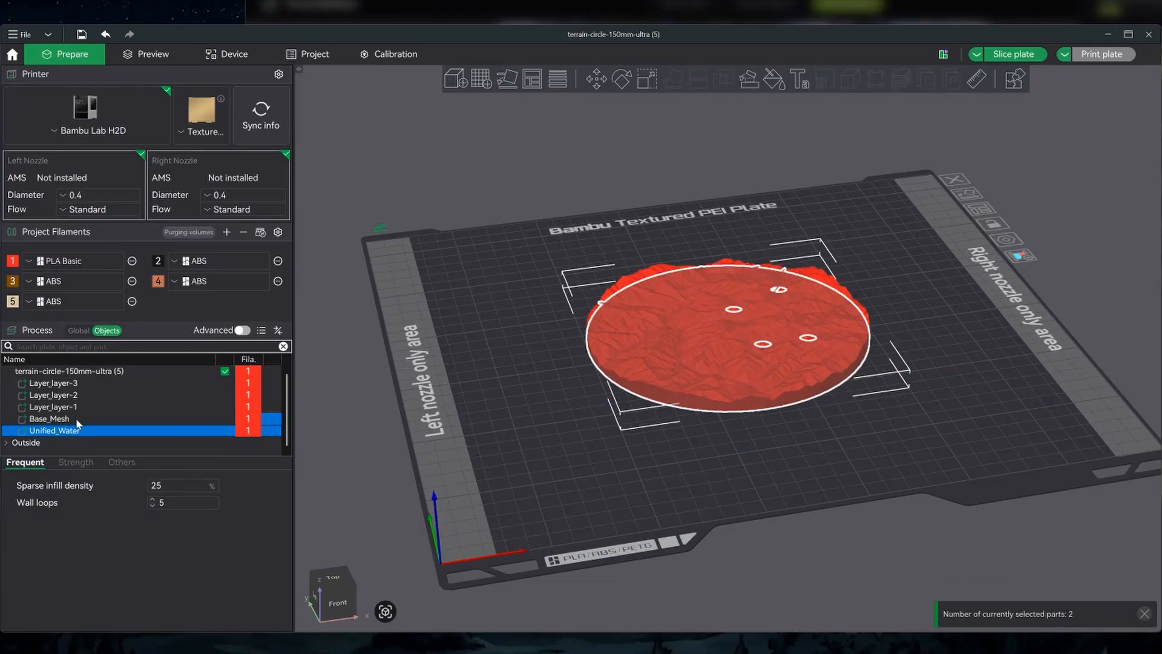
pyautogui.rightClick(100, 422)
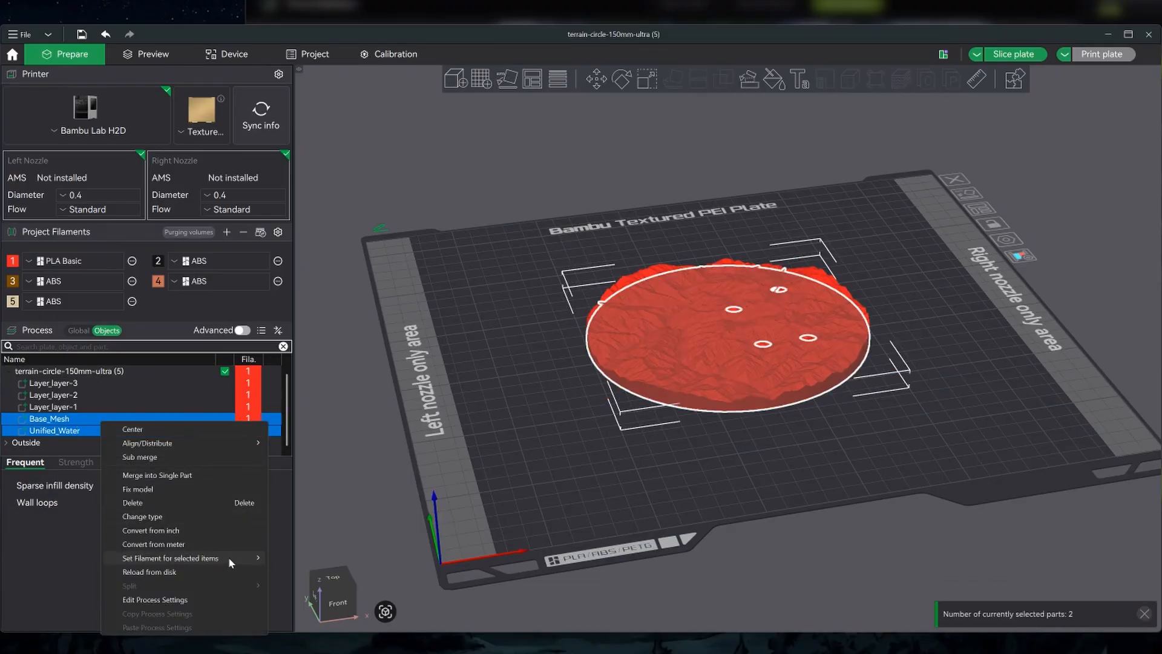
pyautogui.moveTo(227, 557)
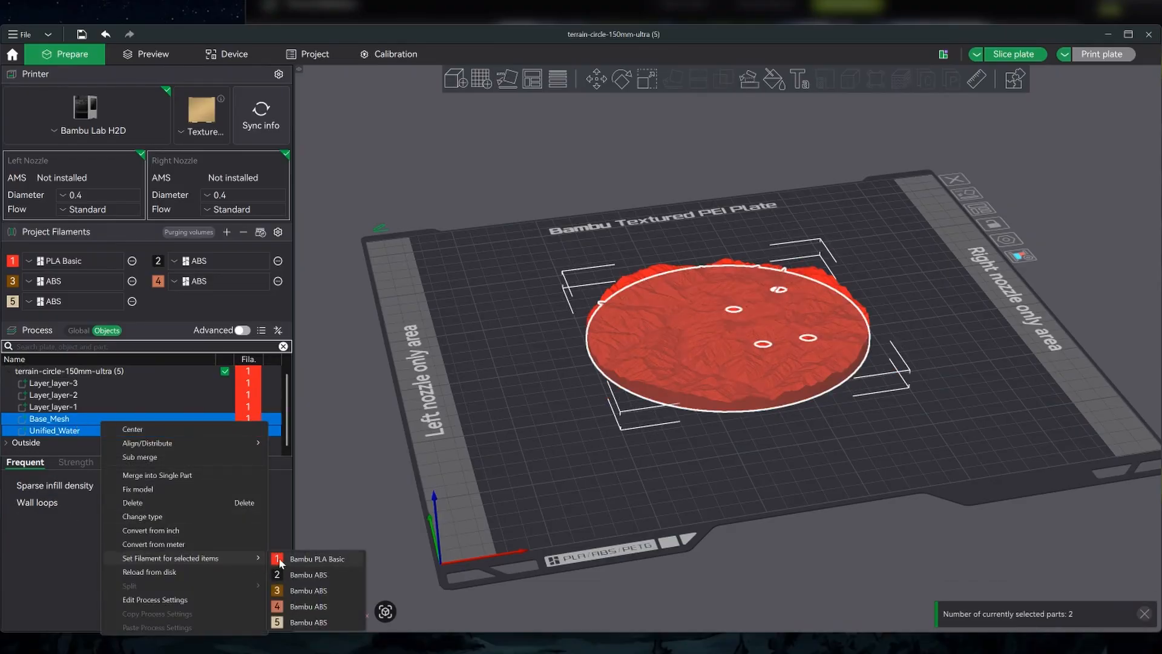
pyautogui.click(319, 577)
pyautogui.click(644, 471)
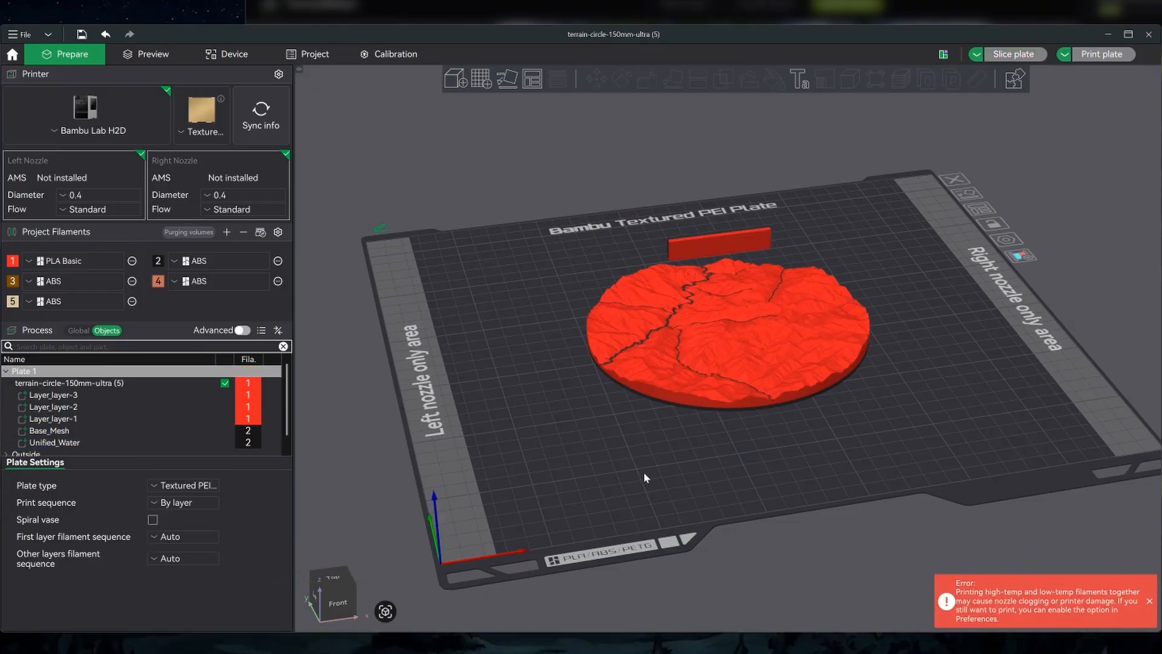
# Step: Assign filament 3, the brown ABS, to the Layer_layer-1 part
pyautogui.click(141, 418)
pyautogui.rightClick(183, 418)
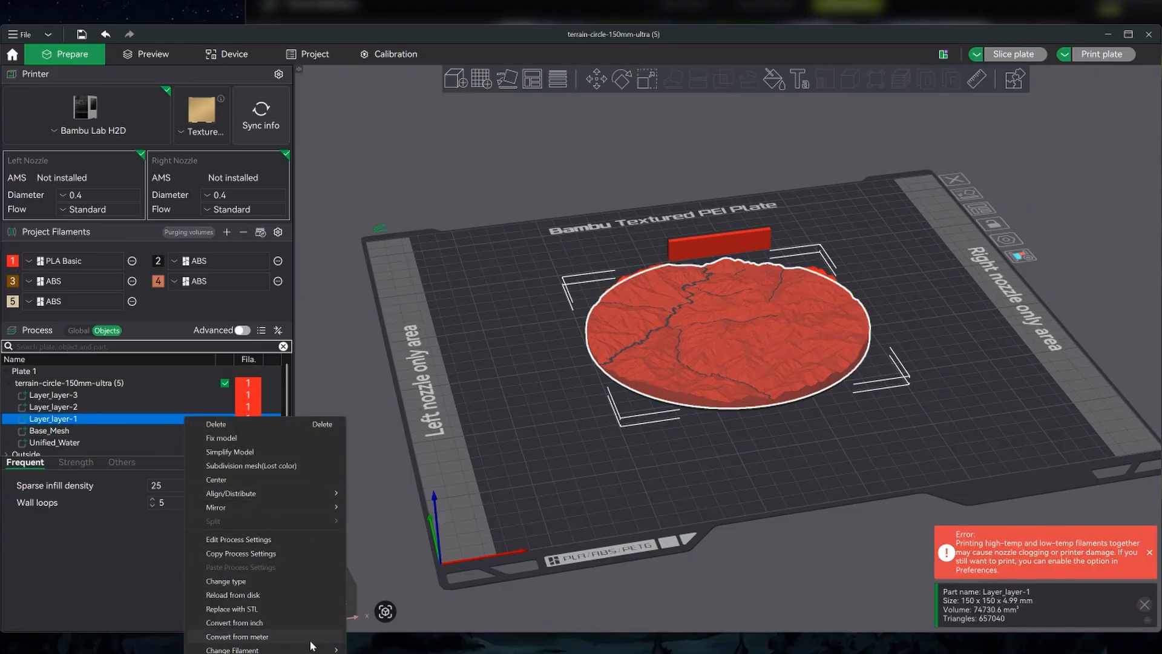
pyautogui.moveTo(310, 650)
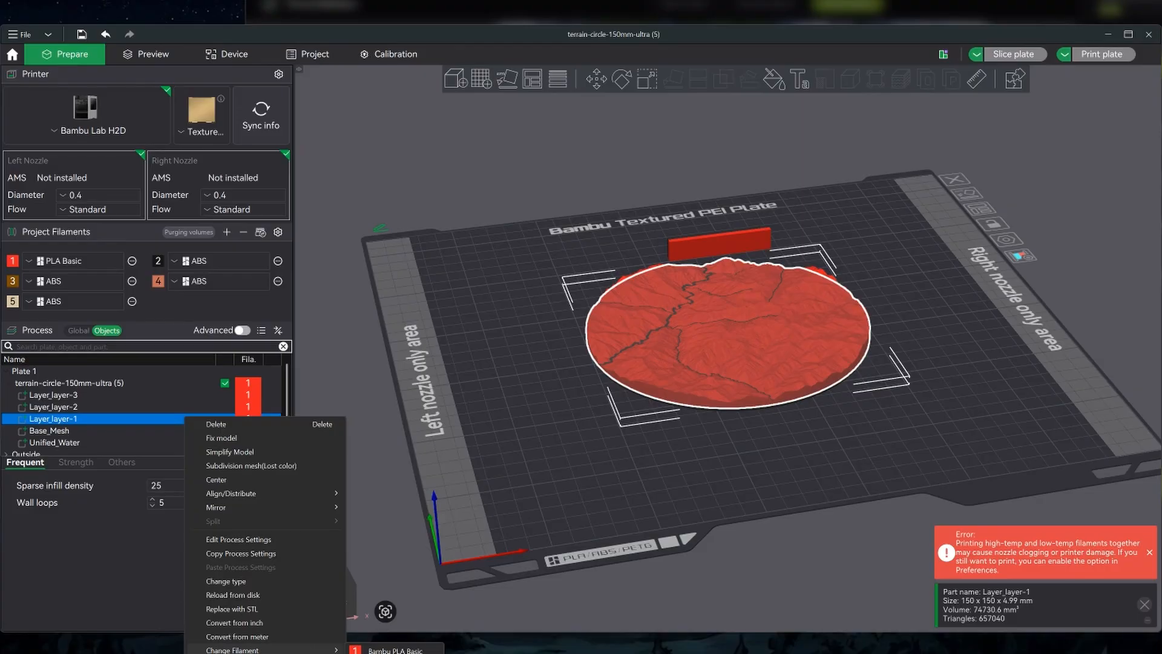
pyautogui.press('3')
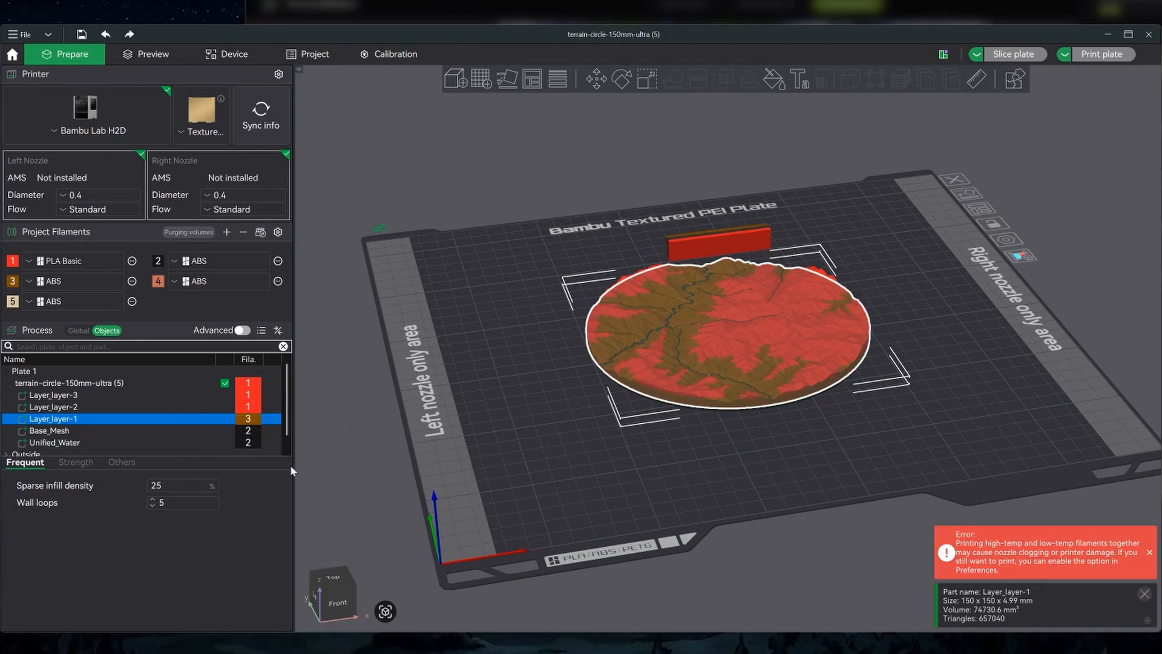
# Step: Assign filament 4 to Layer_layer-2 and filament 5 to Layer_layer-3, and clear the selection
pyautogui.rightClick(248, 407)
pyautogui.moveTo(356, 641)
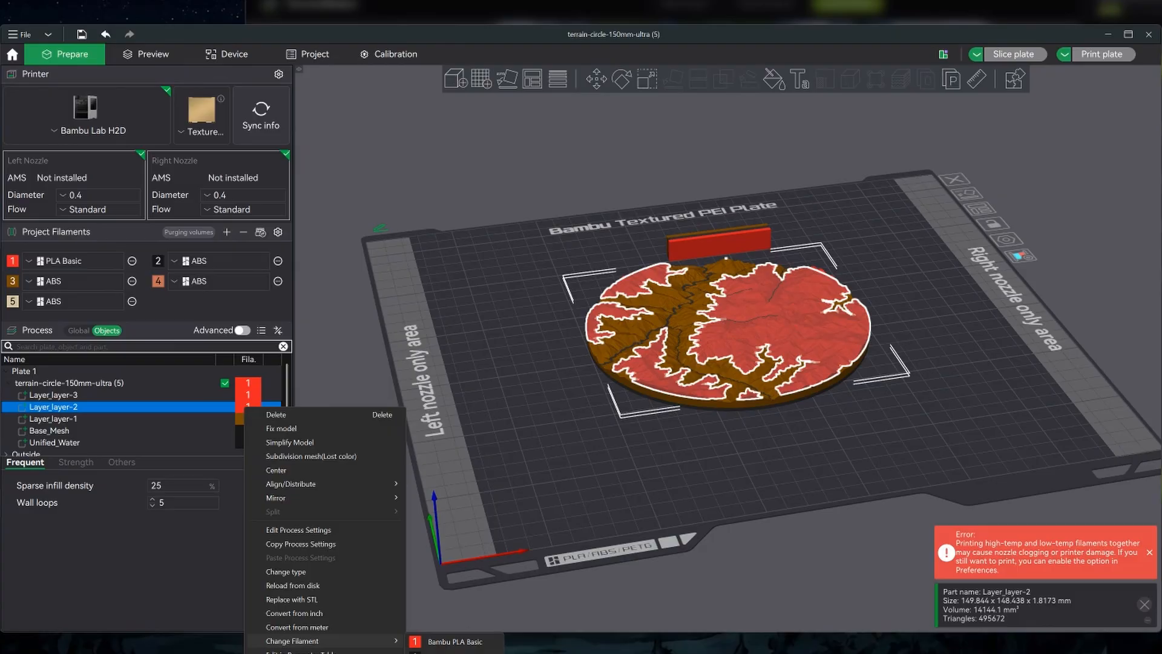
pyautogui.press('4')
pyautogui.rightClick(250, 397)
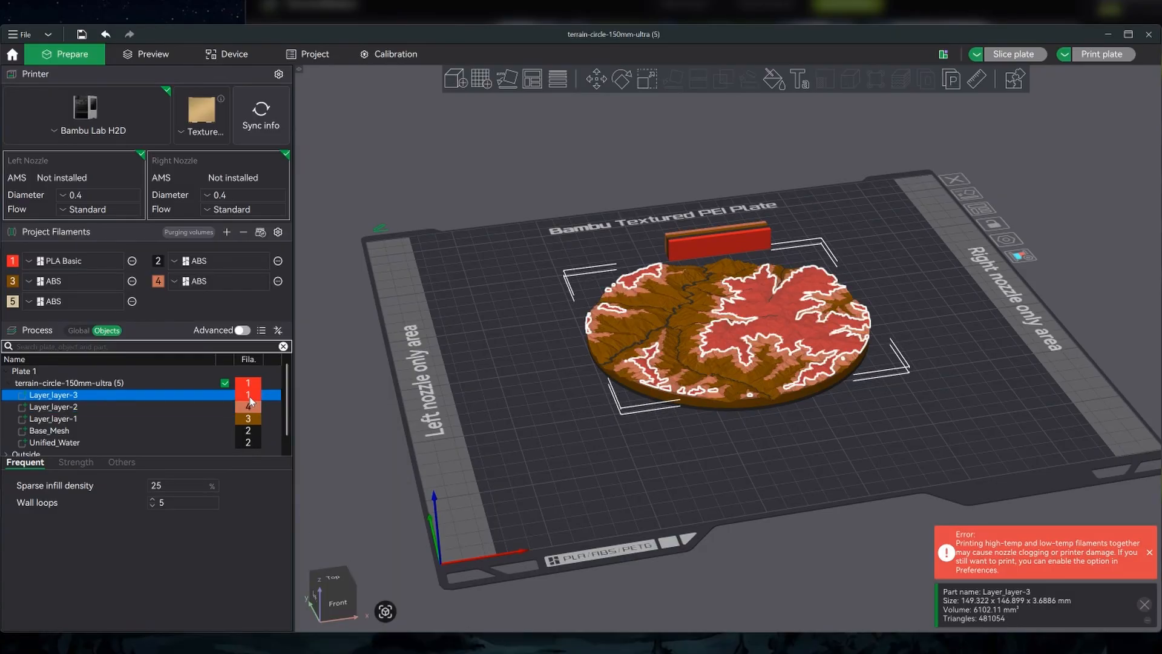
pyautogui.moveTo(411, 633)
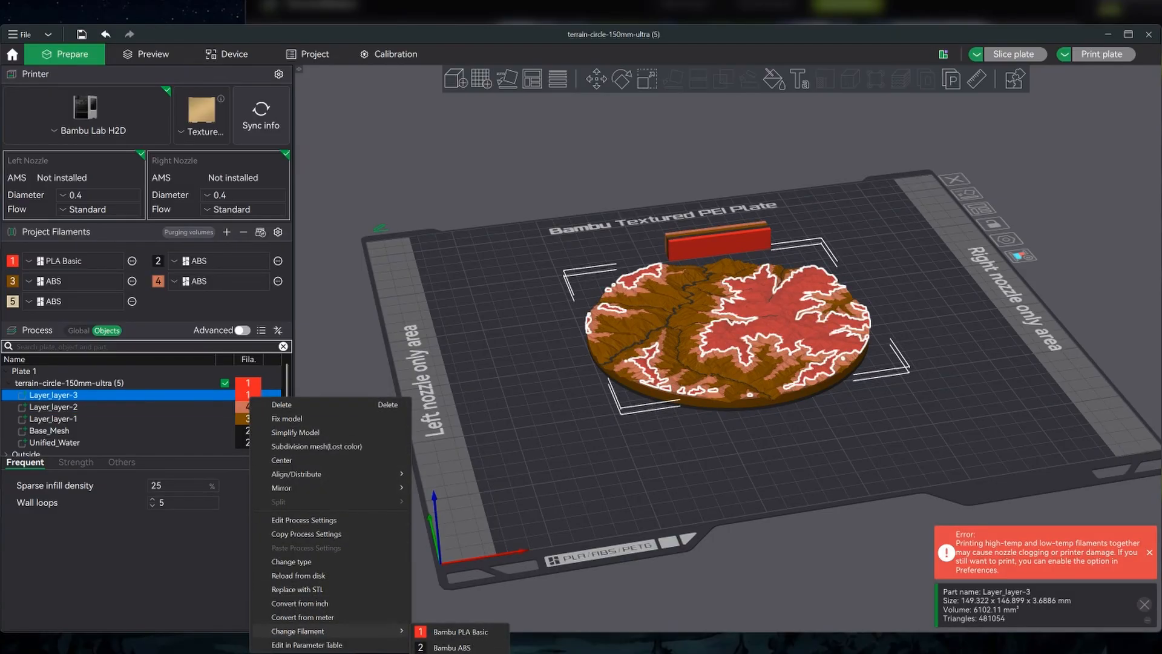
pyautogui.press('5')
pyautogui.click(736, 448)
# Step: Inspect the colored terrain layers and waterways from above, at an angle and close up
pyautogui.press('1')
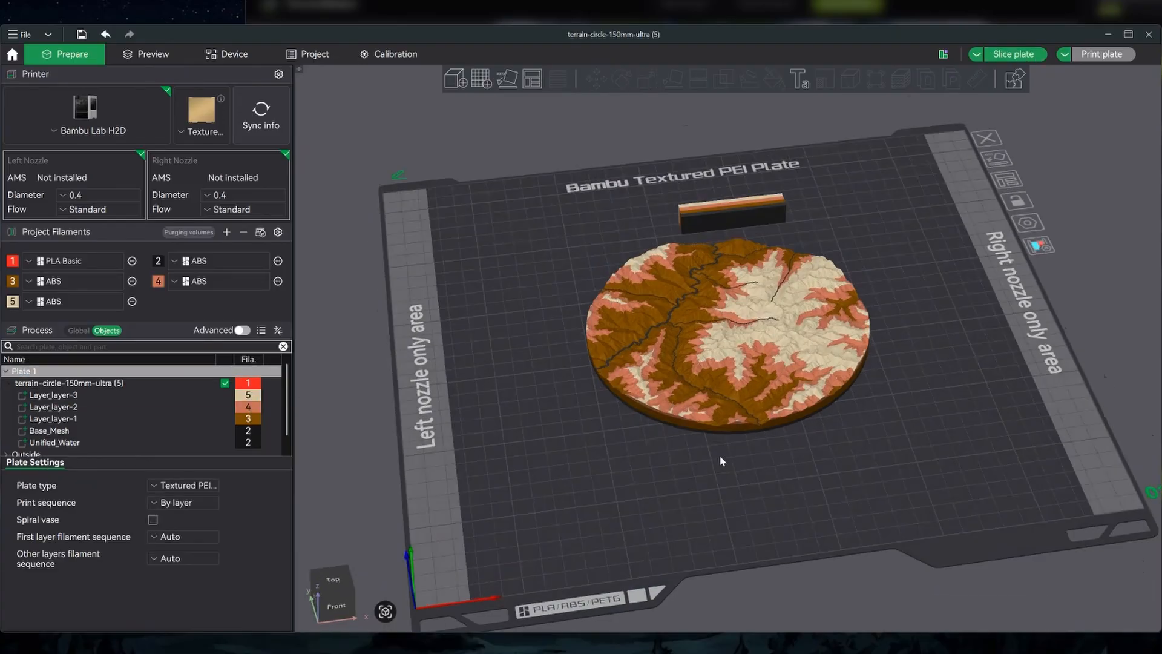
pyautogui.scroll(8, 724, 475)
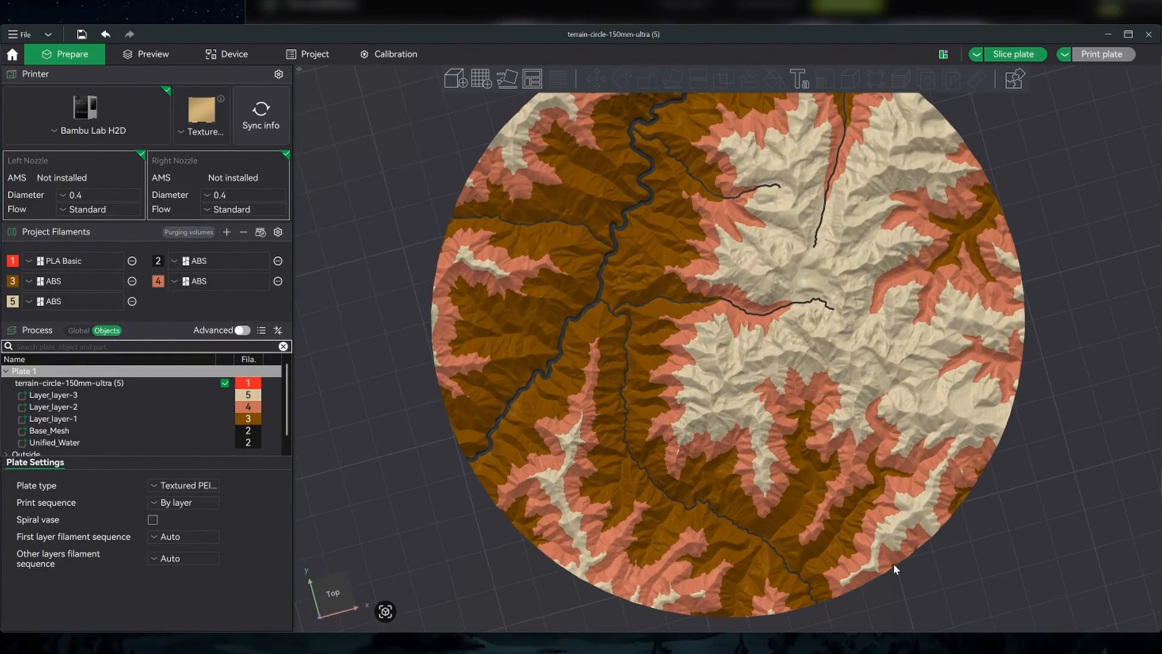
pyautogui.moveTo(956, 542); pyautogui.dragTo(929, 575, button='middle')
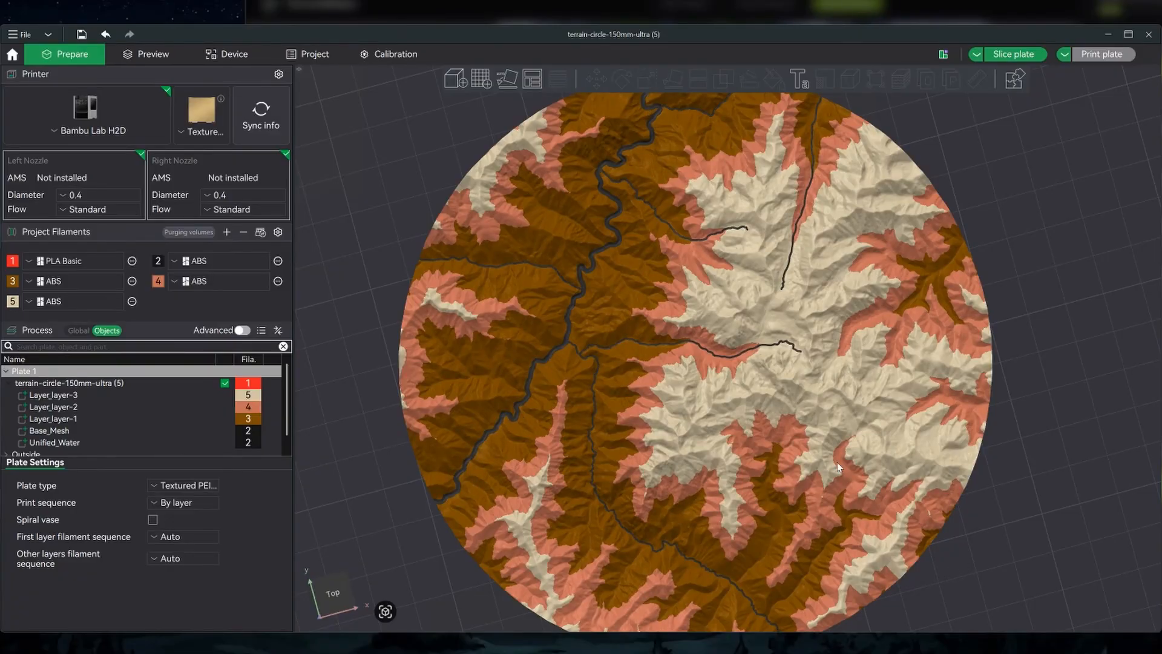
pyautogui.moveTo(1004, 550)
pyautogui.mouseDown()
pyautogui.moveTo(990, 544)
pyautogui.moveTo(999, 539)
pyautogui.mouseUp()
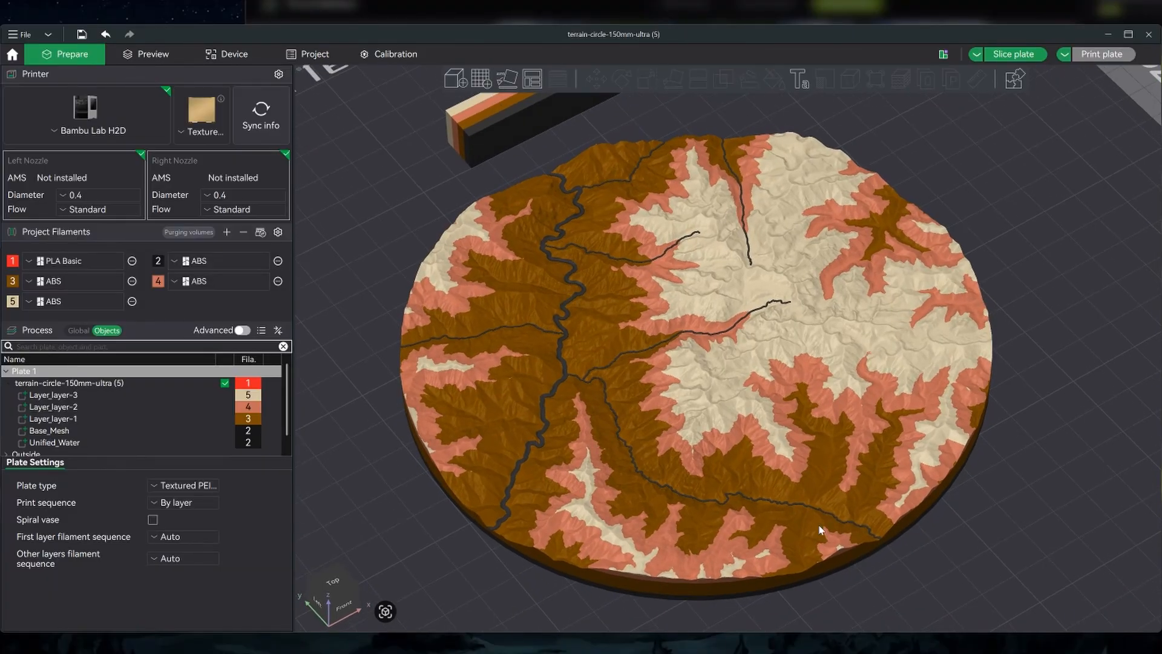
pyautogui.scroll(5, 946, 551)
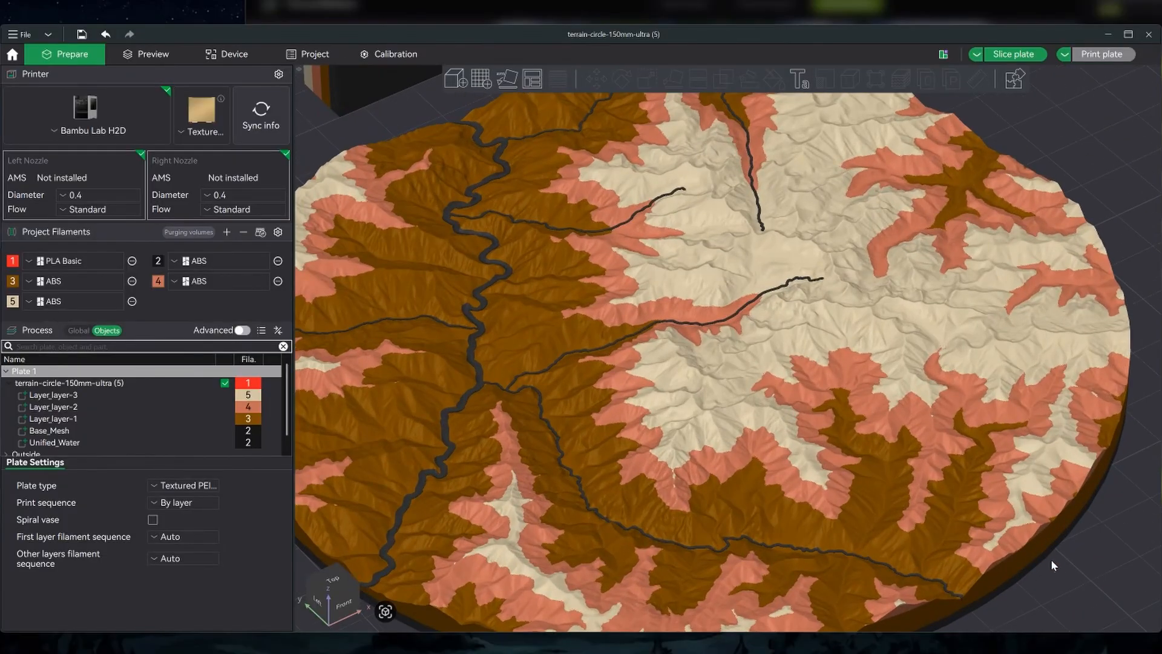
pyautogui.scroll(-3, 1054, 539)
pyautogui.scroll(-4, 1041, 504)
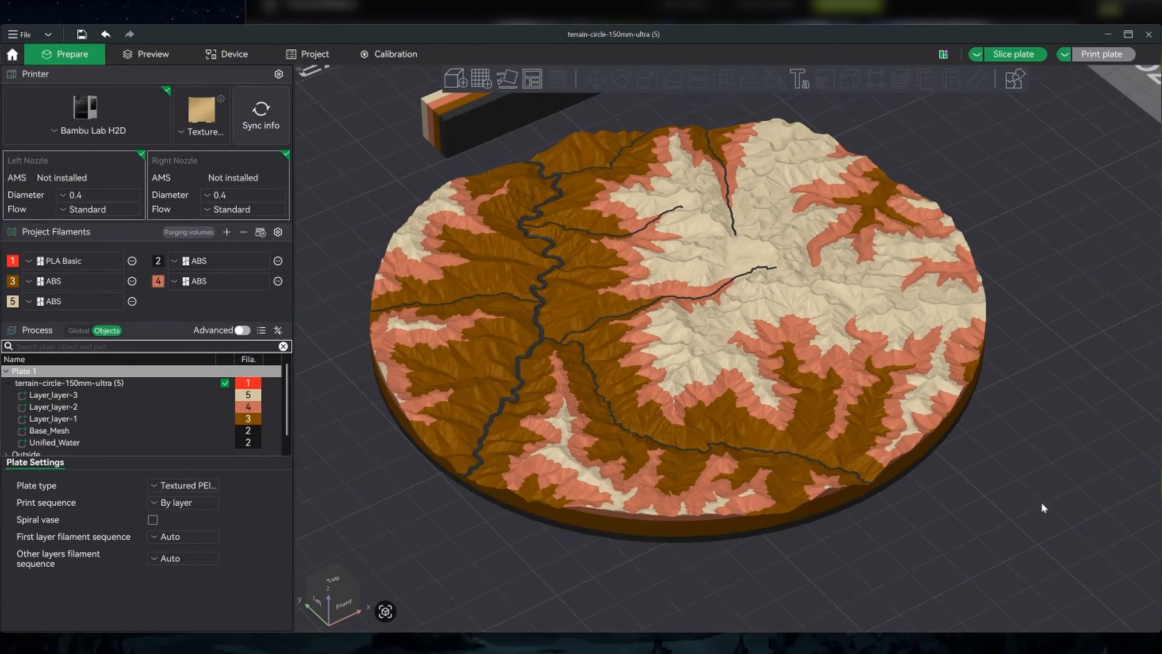
pyautogui.moveTo(1002, 415); pyautogui.dragTo(999, 420, button='middle')
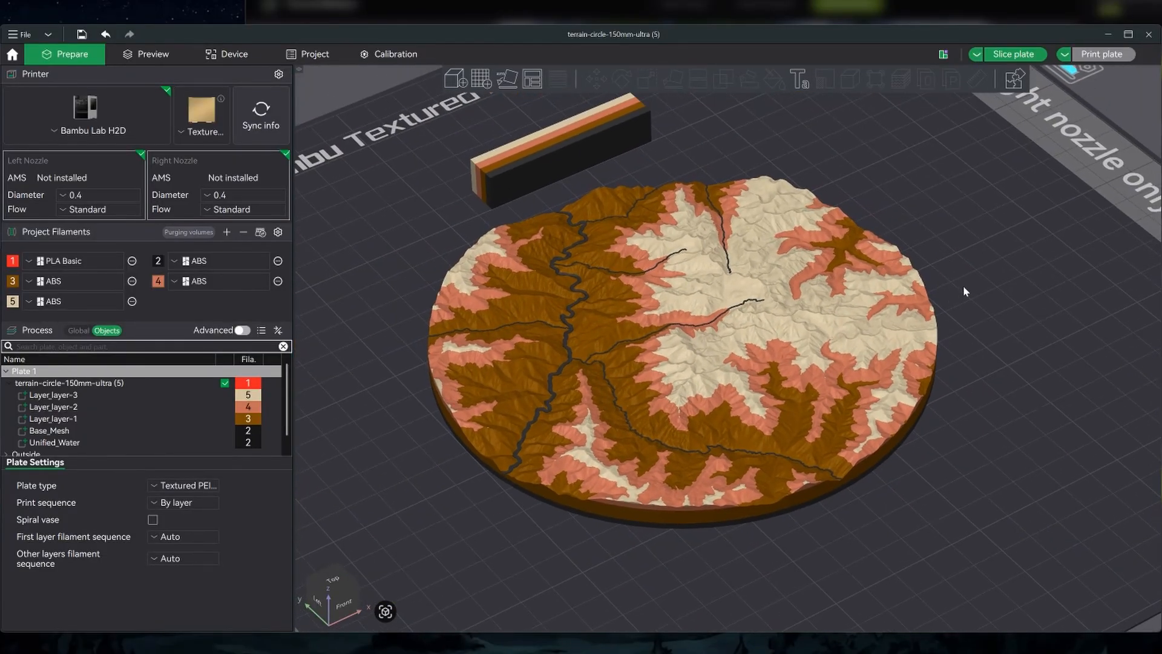
pyautogui.moveTo(964, 290); pyautogui.dragTo(1010, 265, button='middle')
# Step: Slice the plate using Convenience Mode for filament grouping, postponing the nozzle and AMS sync
pyautogui.moveTo(1029, 58)
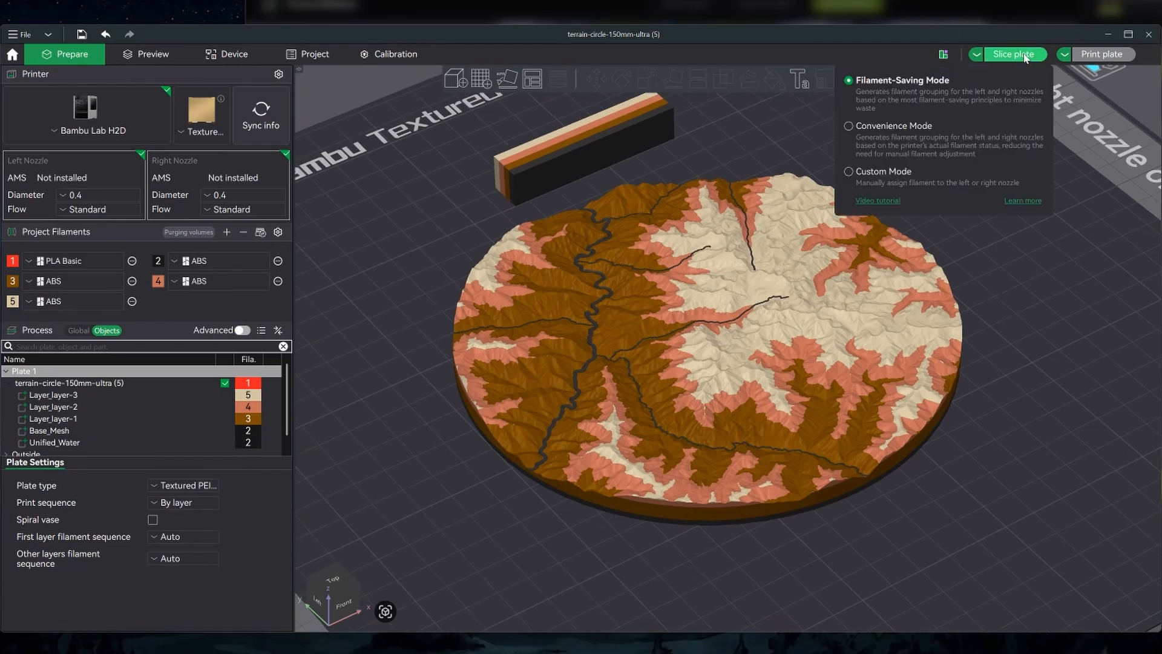
pyautogui.click(911, 125)
pyautogui.click(1030, 58)
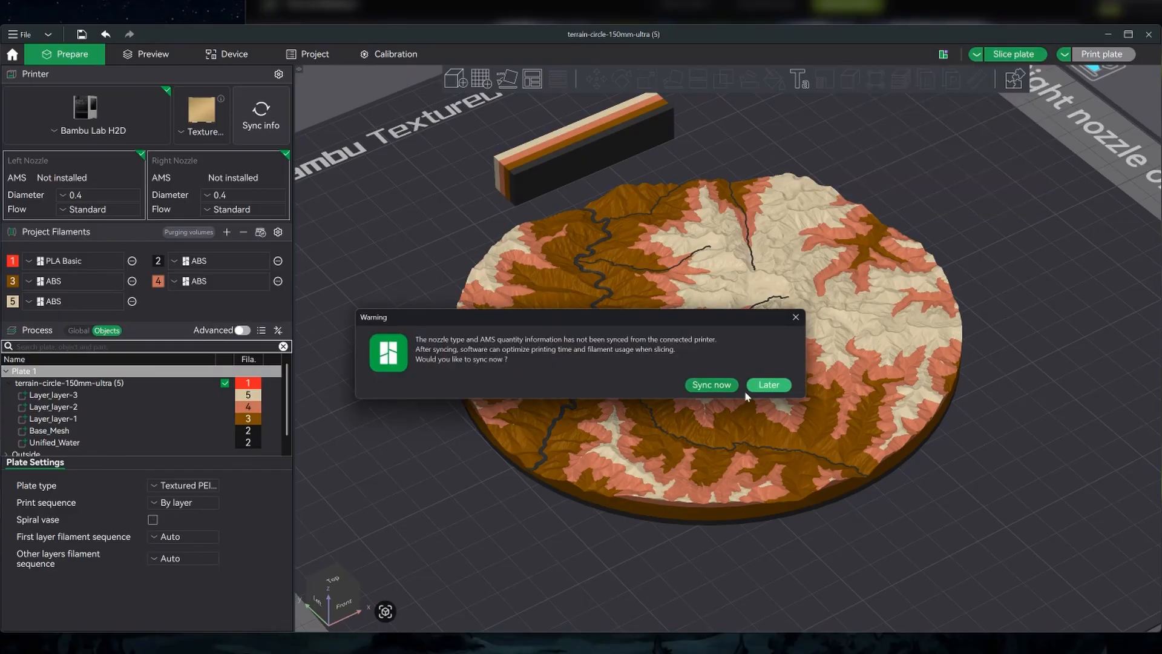
pyautogui.click(764, 385)
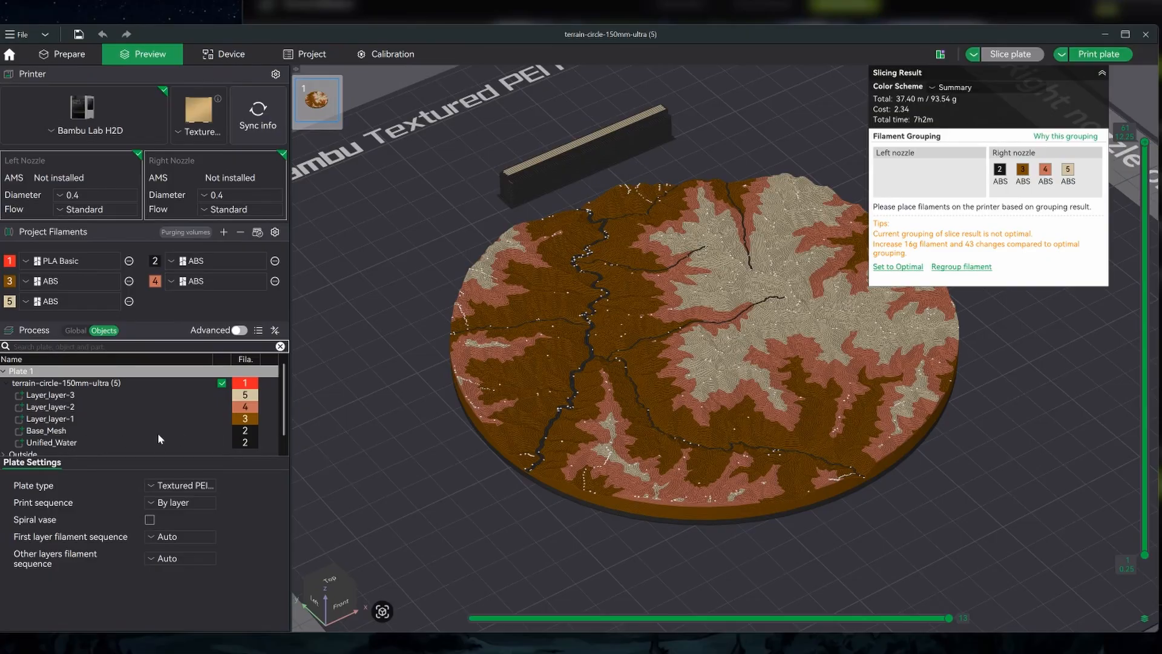
# Step: Switch the slicing result's color scheme to Filament and hide the seams in the preview
pyautogui.scroll(-1, 119, 435)
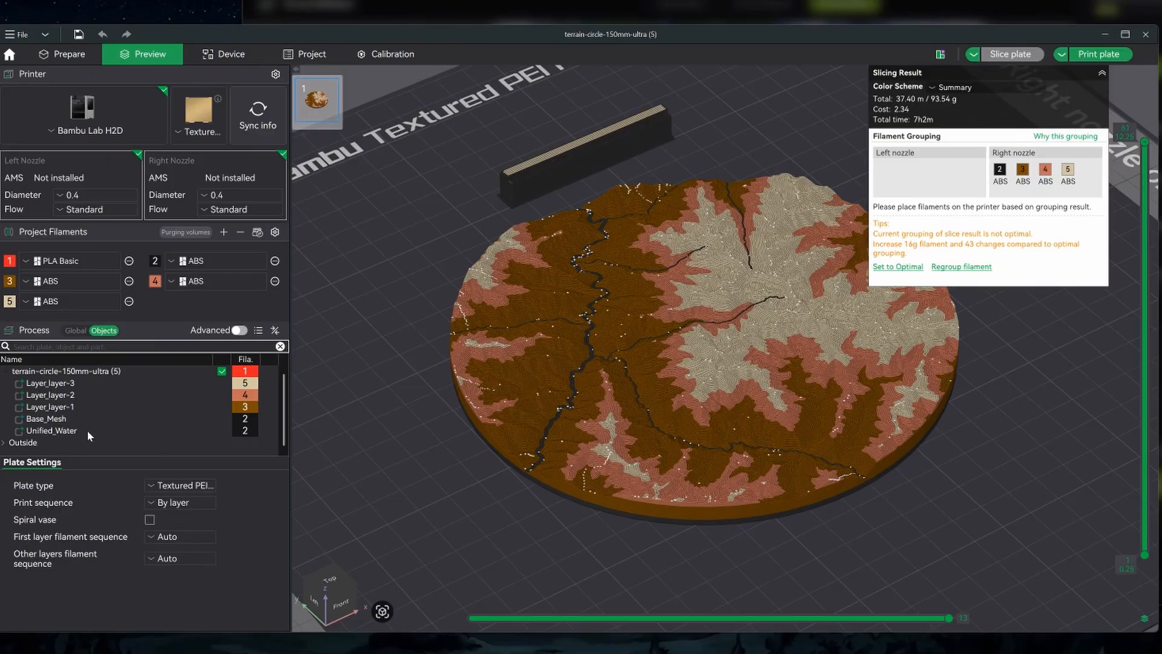
pyautogui.click(988, 85)
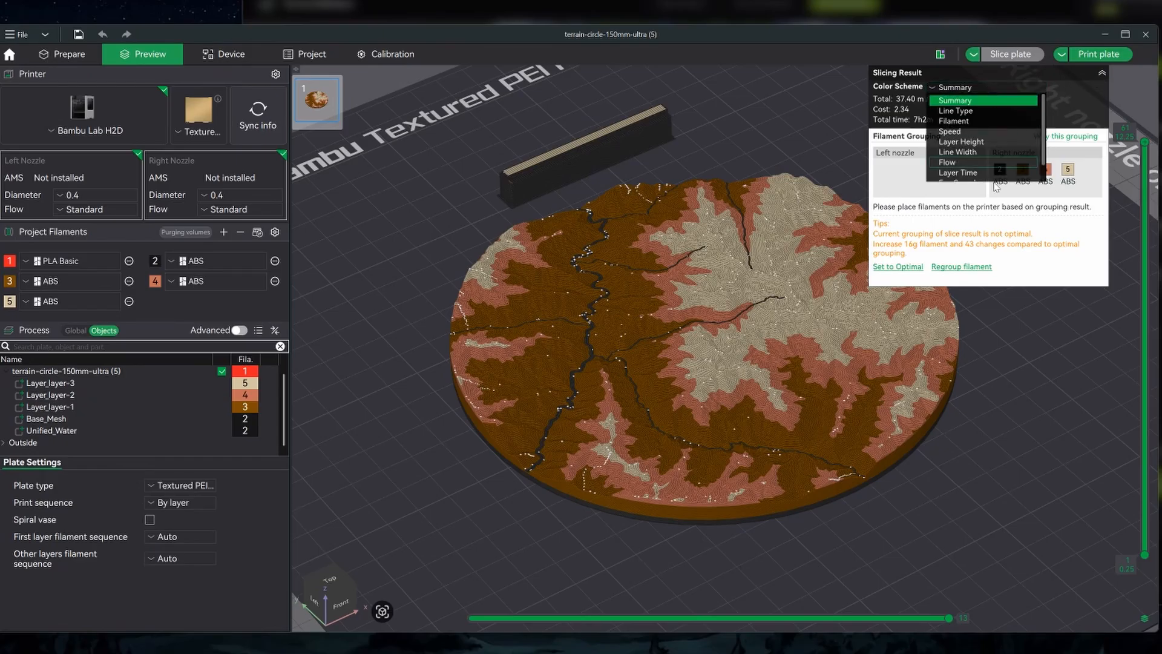
pyautogui.click(981, 121)
pyautogui.click(992, 339)
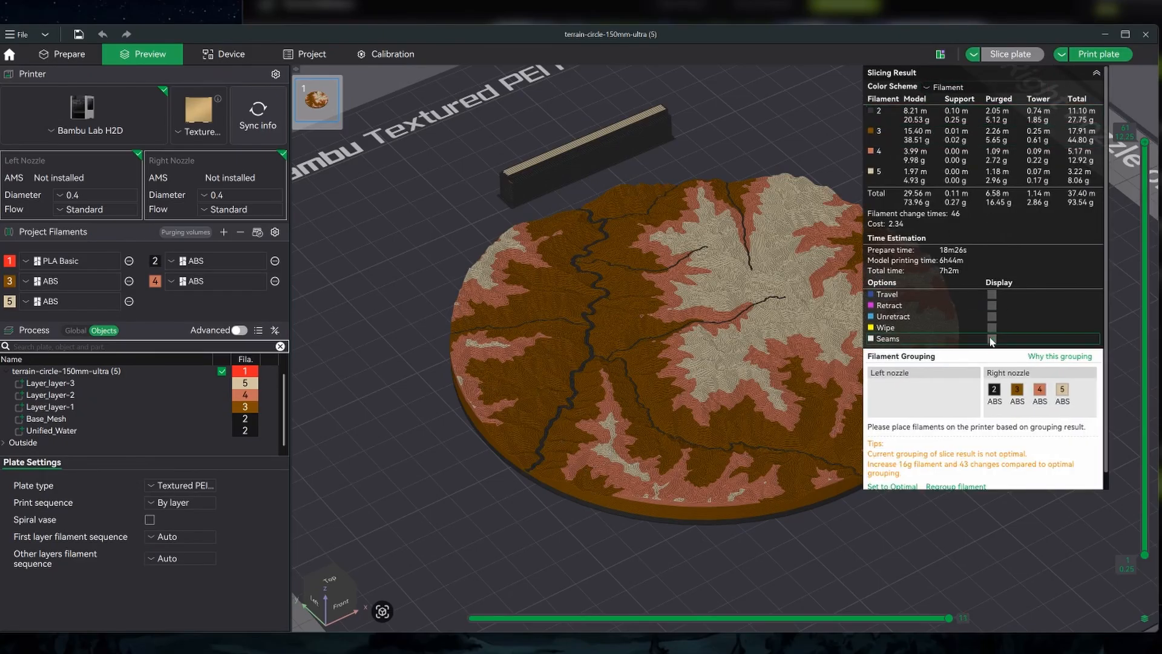
# Step: Set the slicing result's color scheme back to Summary and collapse the result details
pyautogui.click(969, 86)
pyautogui.click(974, 102)
pyautogui.click(1097, 72)
# Step: Examine the sliced rivers, creeks and elevation layers up close from above and from an angle
pyautogui.moveTo(923, 226); pyautogui.dragTo(769, 395)
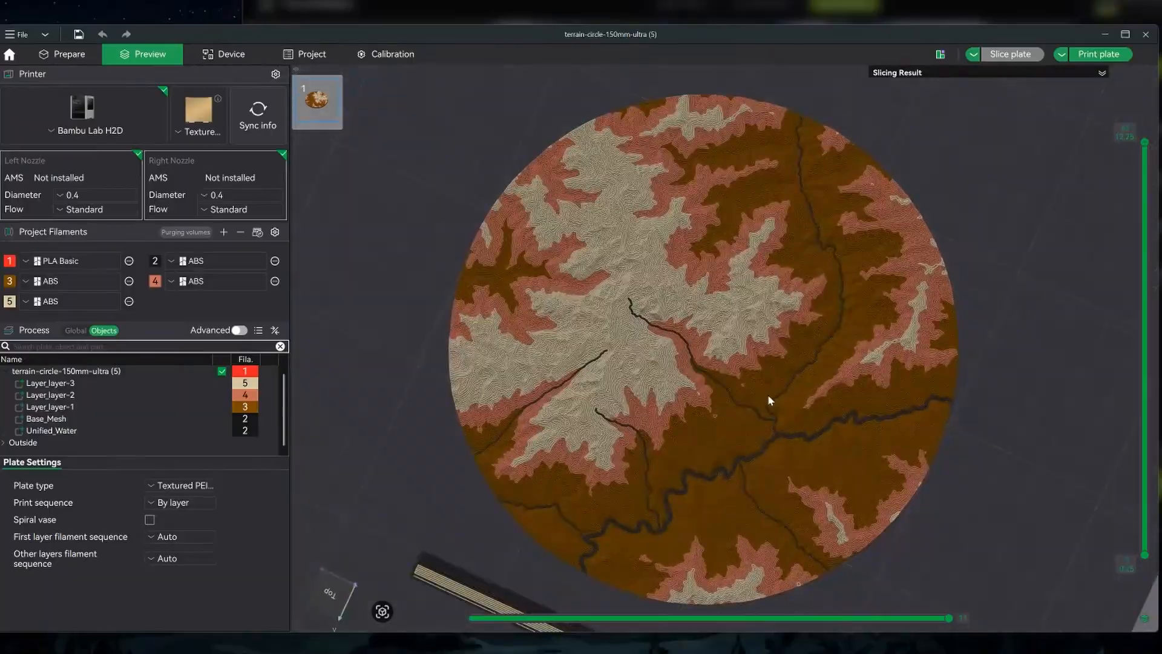
pyautogui.scroll(5, 787, 424)
pyautogui.scroll(5, 810, 459)
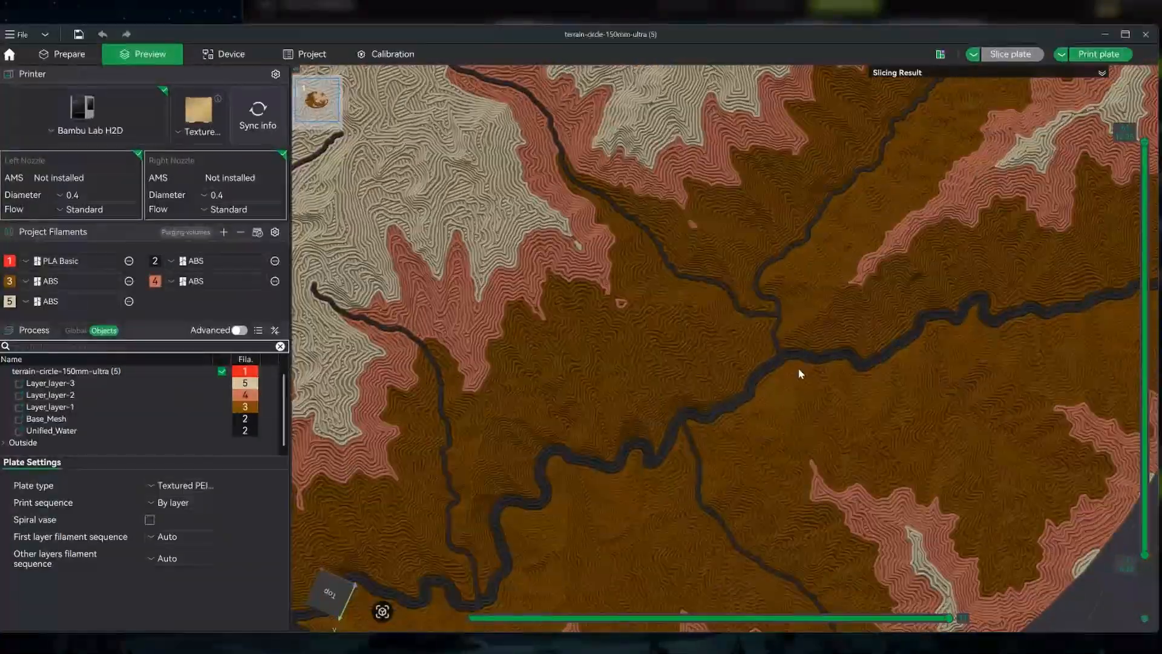
pyautogui.scroll(2, 800, 371)
pyautogui.moveTo(833, 398); pyautogui.dragTo(823, 373)
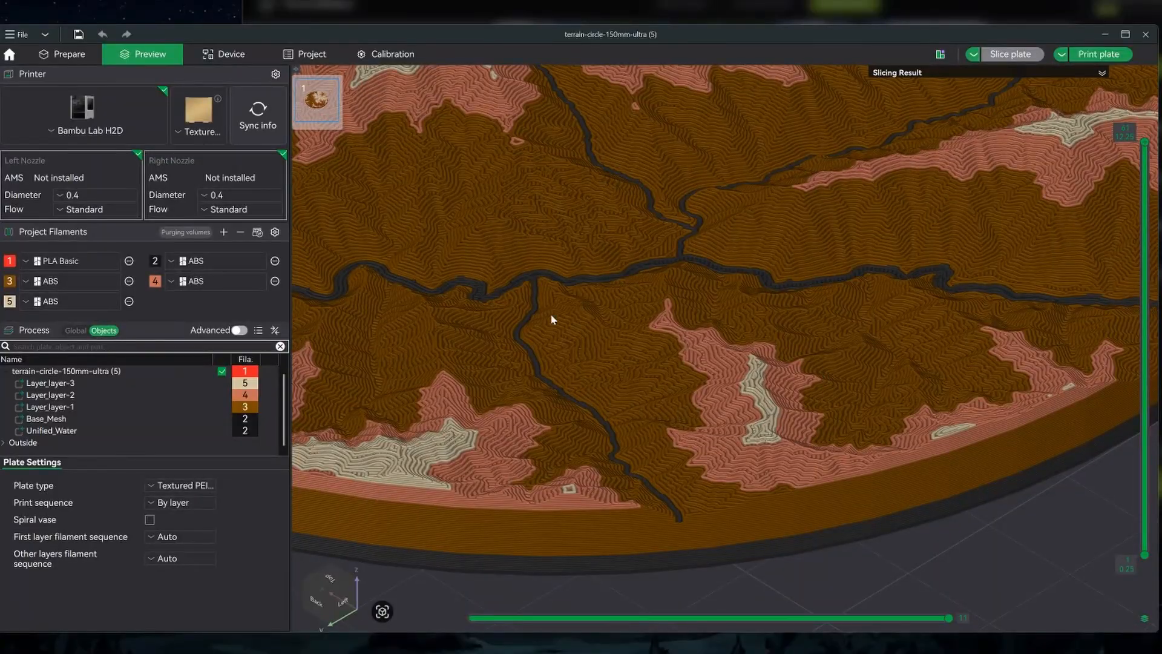
pyautogui.scroll(4, 762, 340)
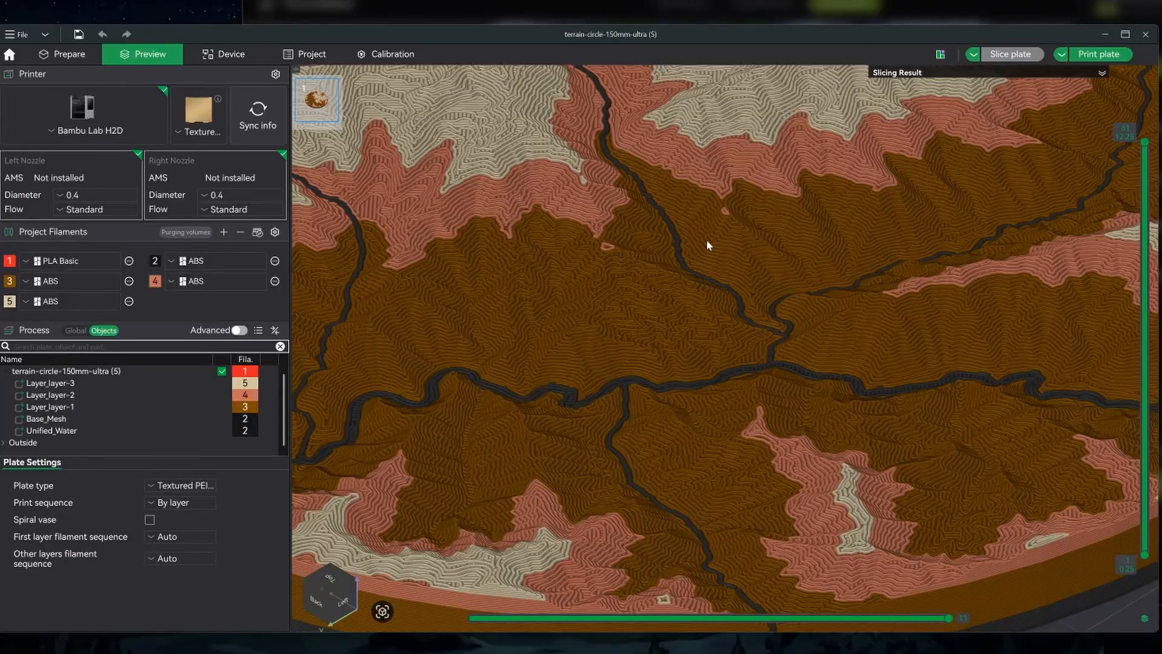
pyautogui.moveTo(585, 326); pyautogui.dragTo(644, 322, button='right')
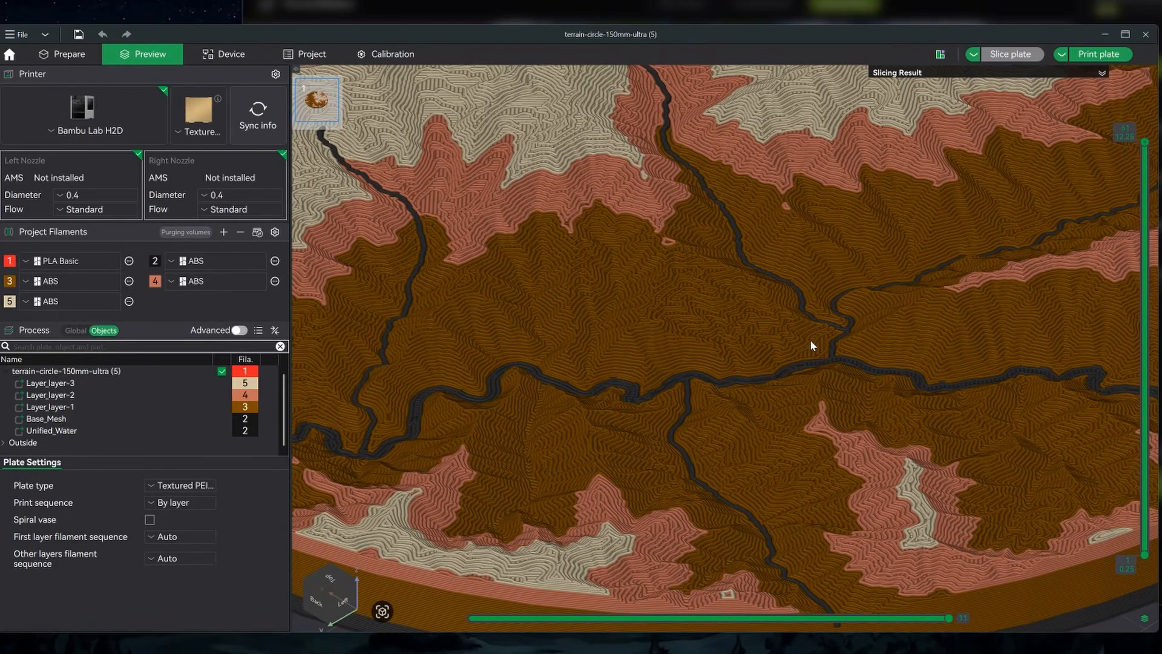
pyautogui.scroll(-4, 812, 339)
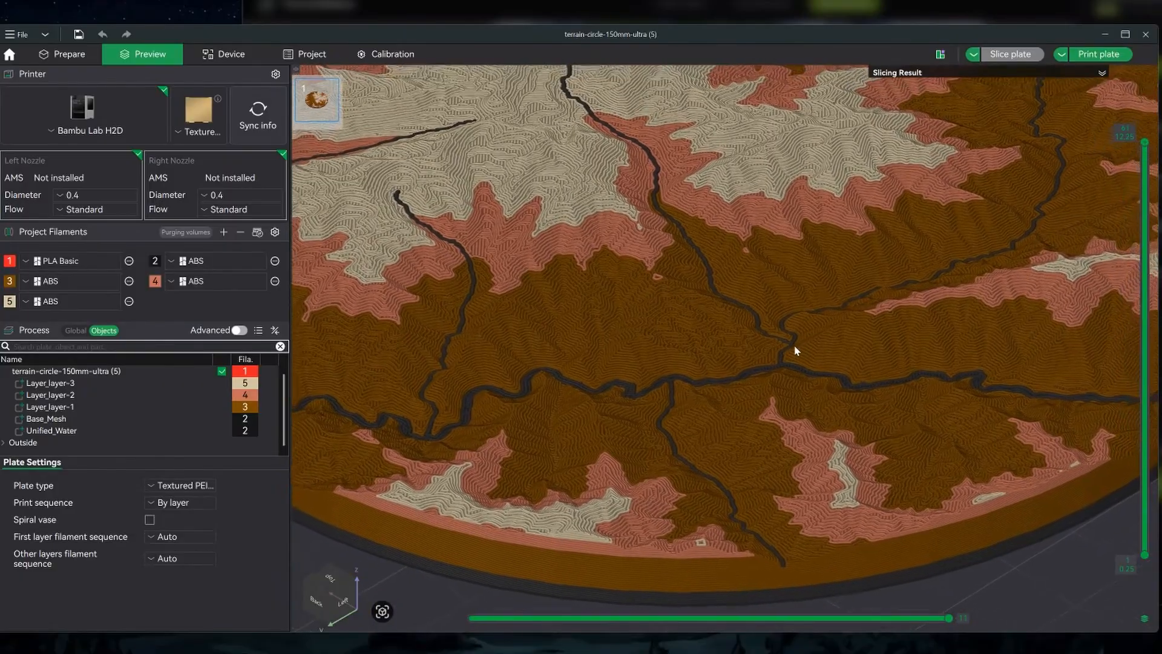
# Step: Inspect the sliced river confluence and its tributaries from above, both close up and against the surrounding terrain
pyautogui.moveTo(794, 344); pyautogui.dragTo(790, 391)
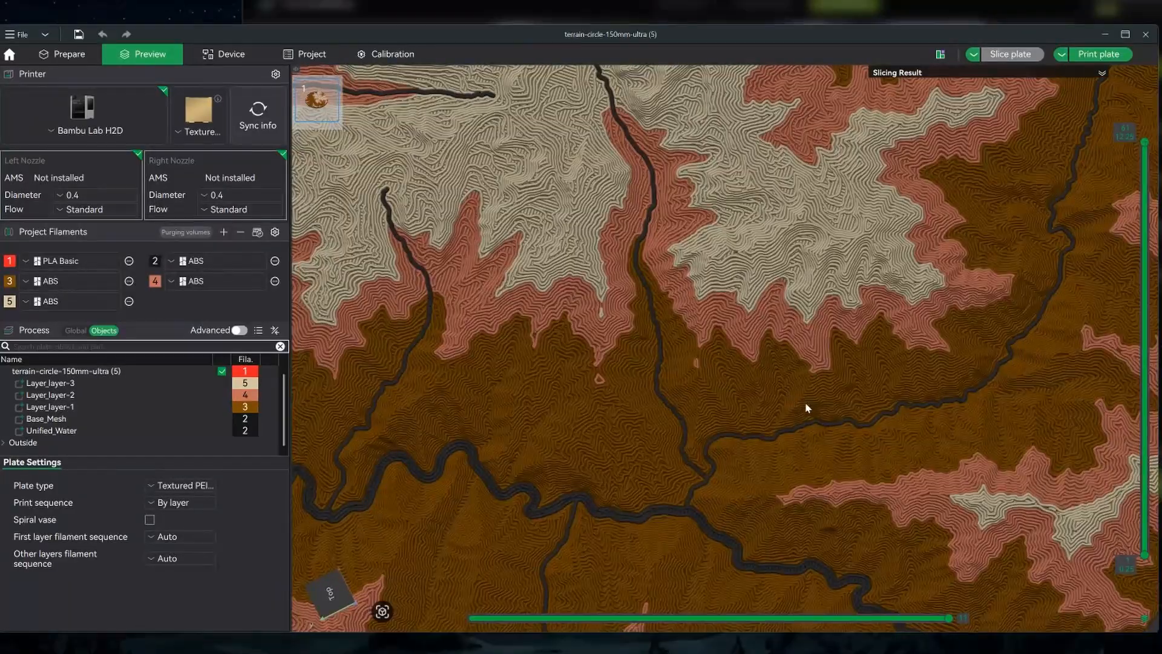
pyautogui.scroll(-5, 805, 407)
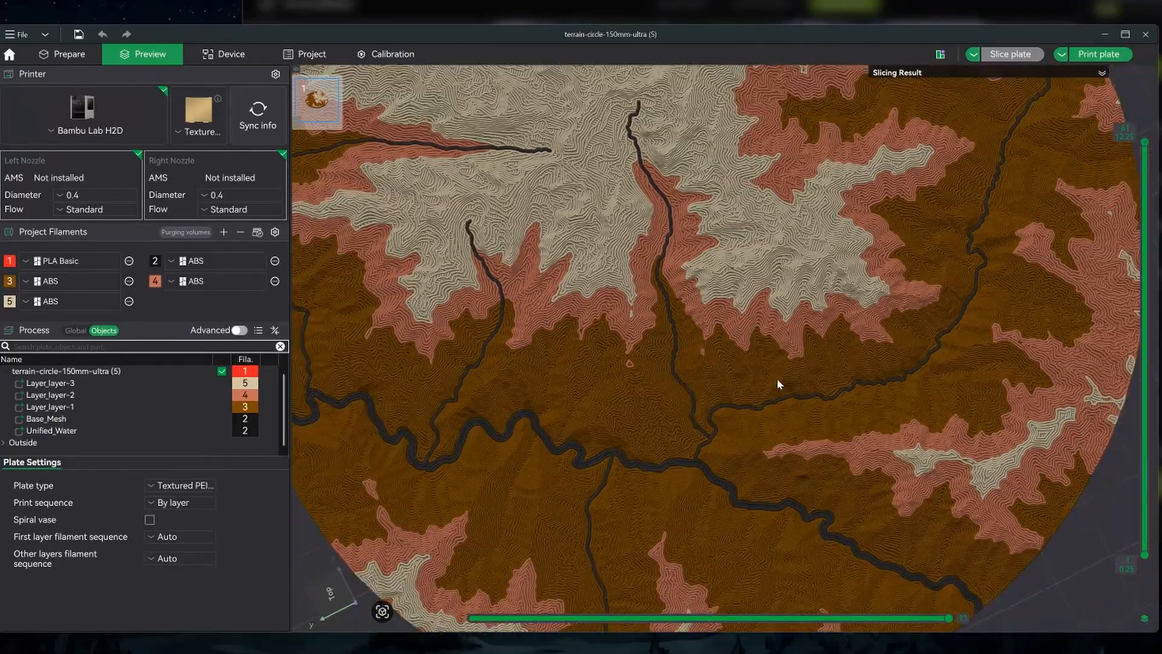
pyautogui.moveTo(778, 380); pyautogui.dragTo(788, 371, button='middle')
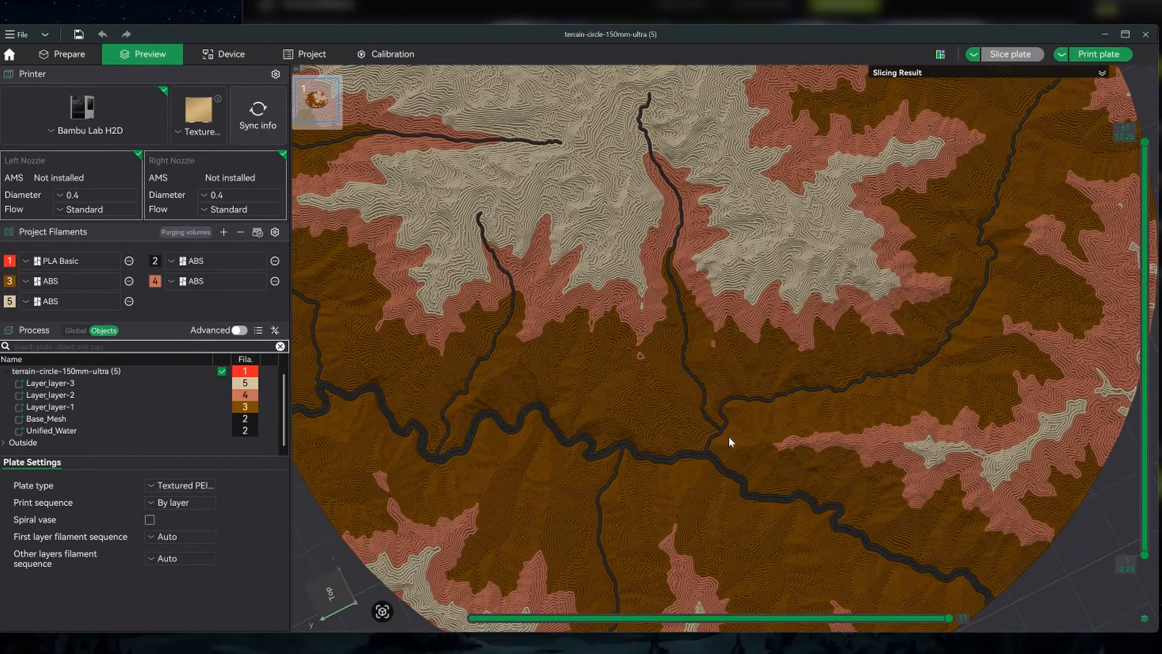
pyautogui.moveTo(741, 453); pyautogui.dragTo(735, 436, button='middle')
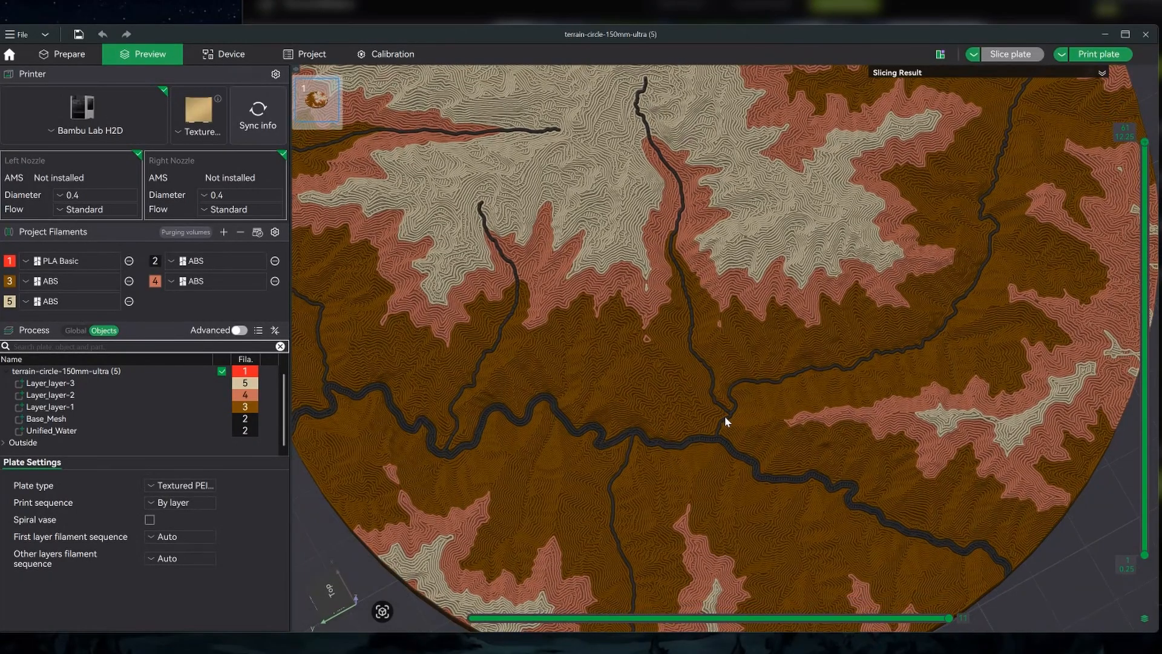
pyautogui.scroll(5, 748, 511)
pyautogui.moveTo(748, 511); pyautogui.dragTo(723, 333, button='middle')
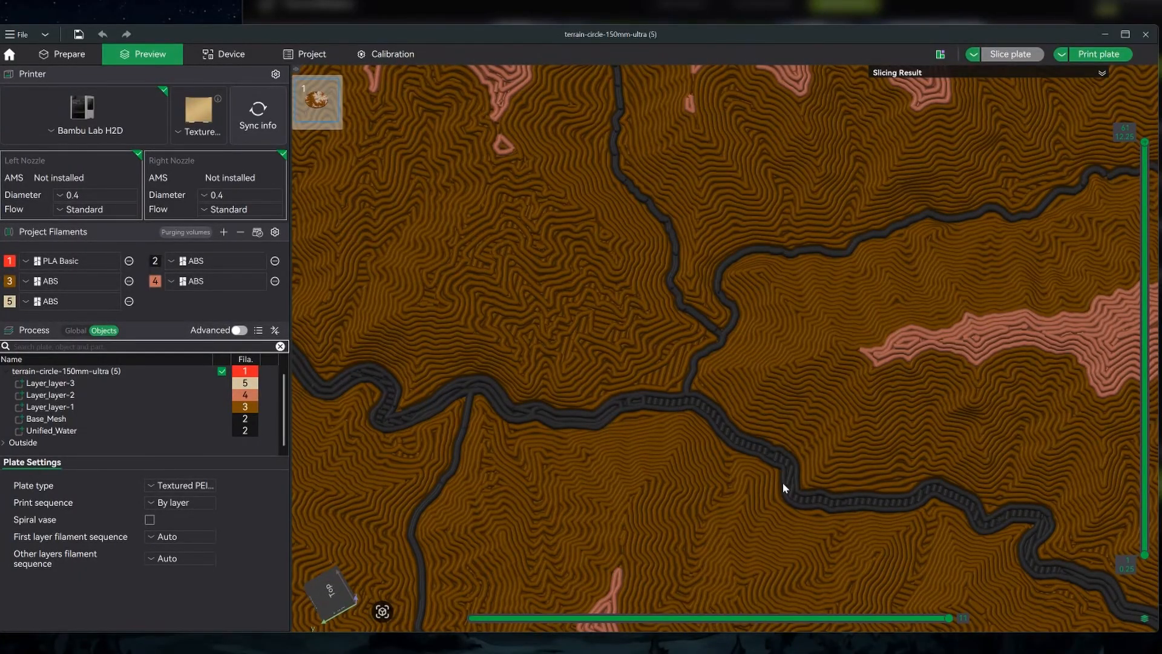
pyautogui.scroll(-6, 787, 475)
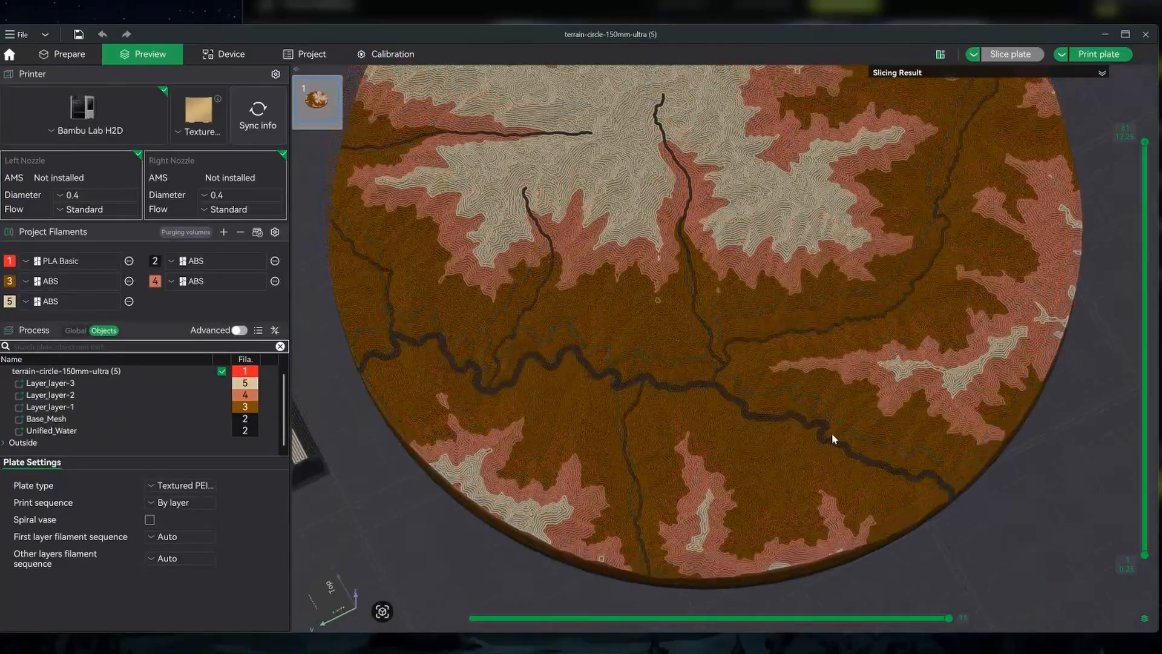
pyautogui.moveTo(832, 433); pyautogui.dragTo(823, 424)
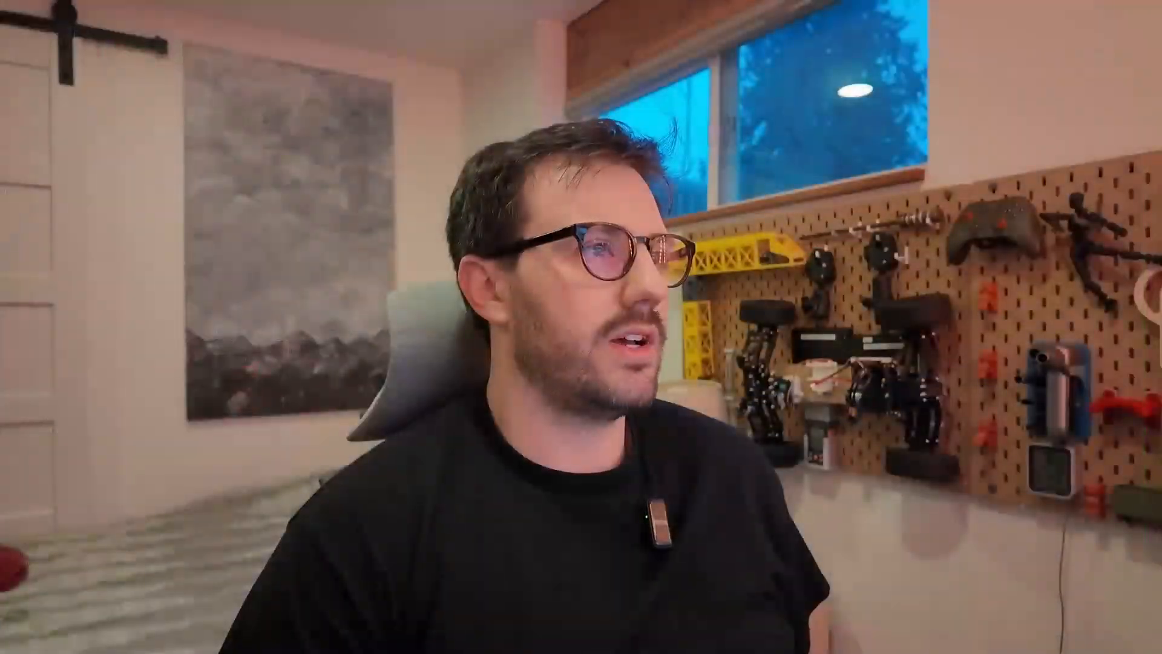